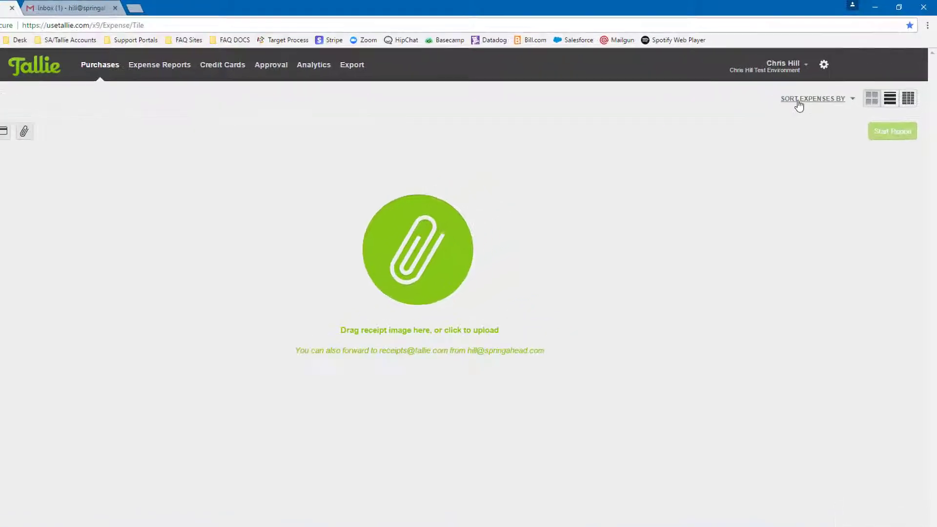
- Switch to the test environment account through the account's identity details
click(756, 93)
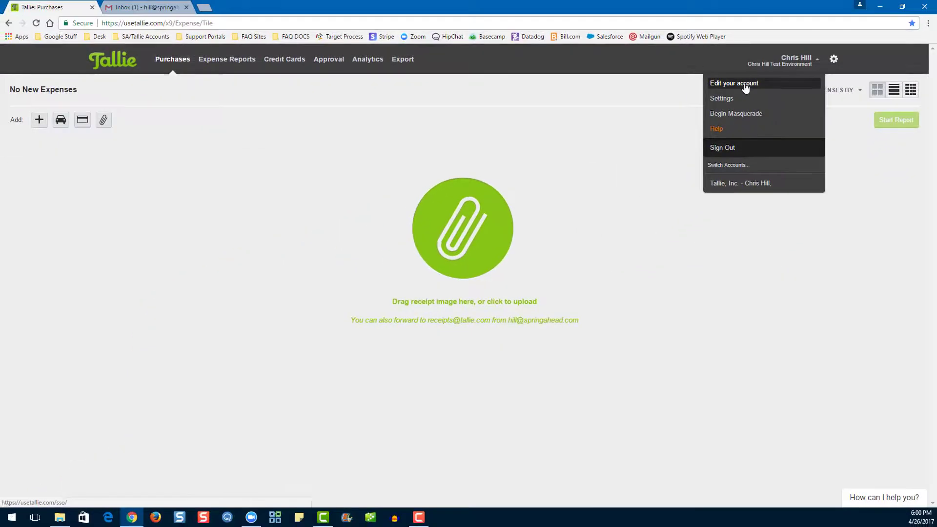
click(745, 85)
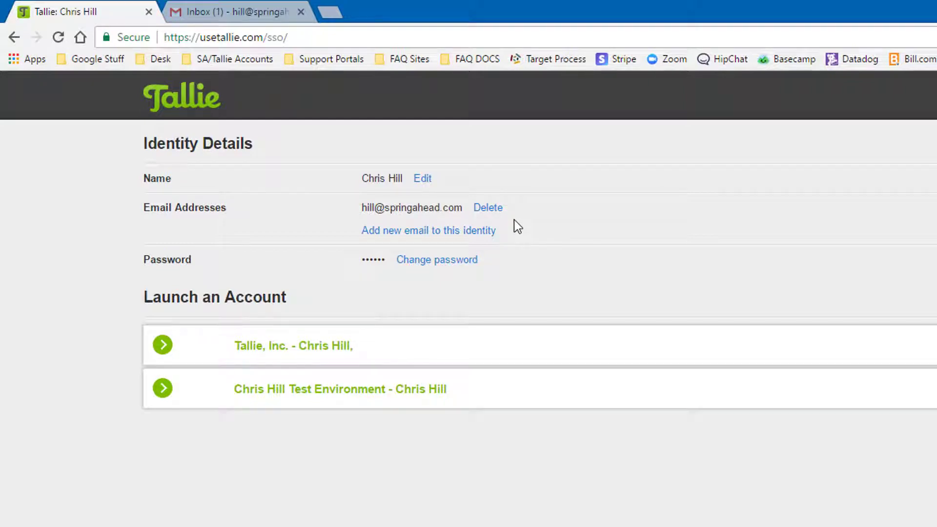
click(438, 262)
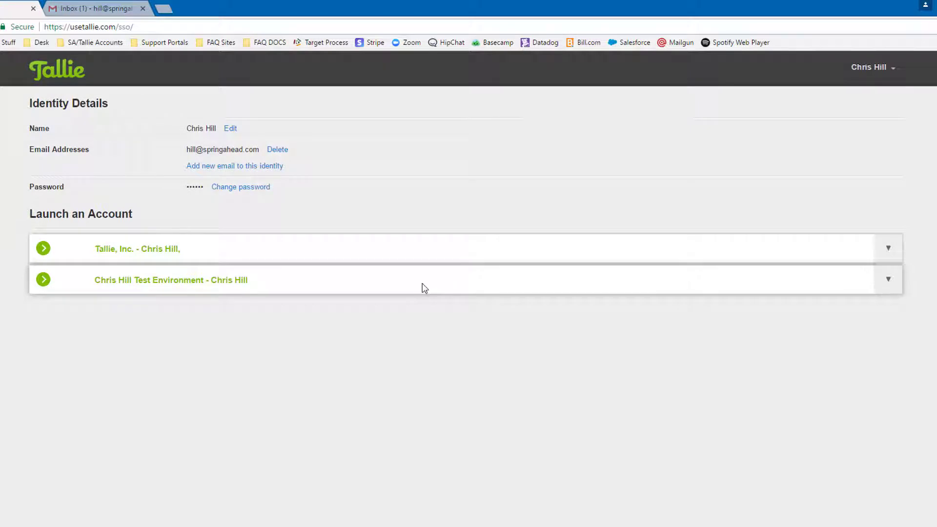
click(423, 289)
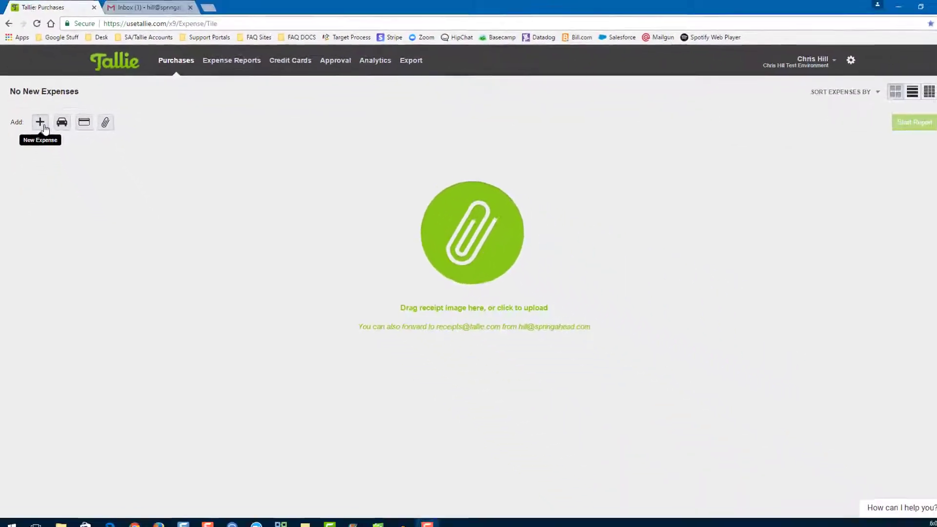
- Start a new Target expense dated 4/26/2017 in the Entertainment category
click(68, 196)
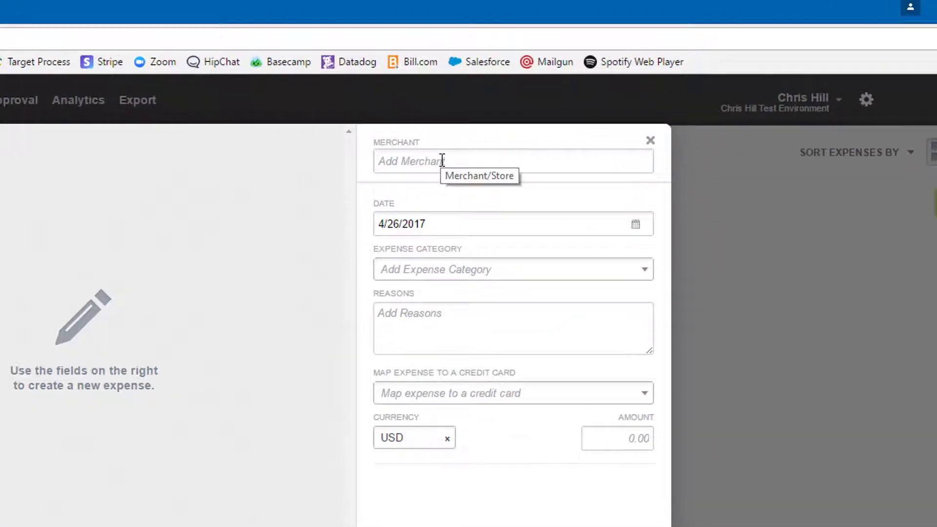
click(442, 161)
text(Target)
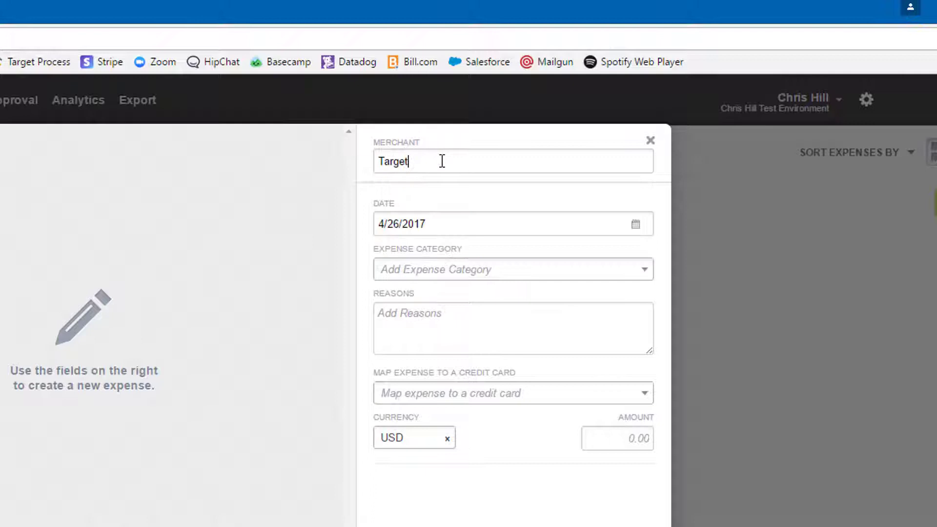
click(636, 225)
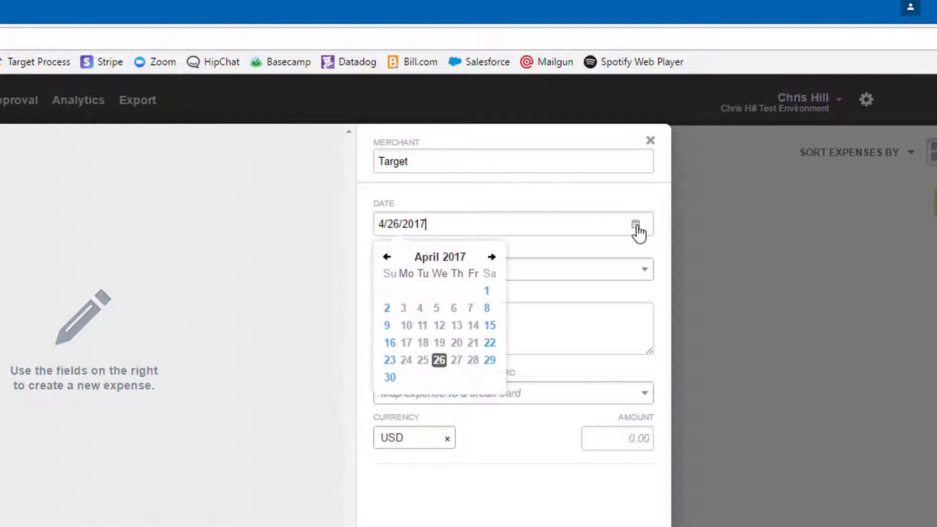
click(440, 361)
click(558, 282)
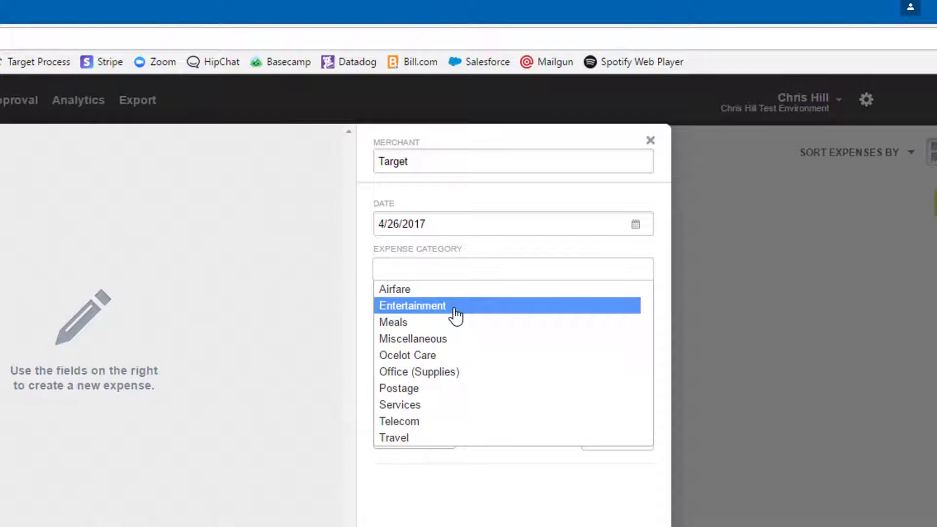
click(456, 306)
- Add one attendee, the reason 'Noms' and a $15 amount, then save the expense
click(472, 311)
text(Cyr)
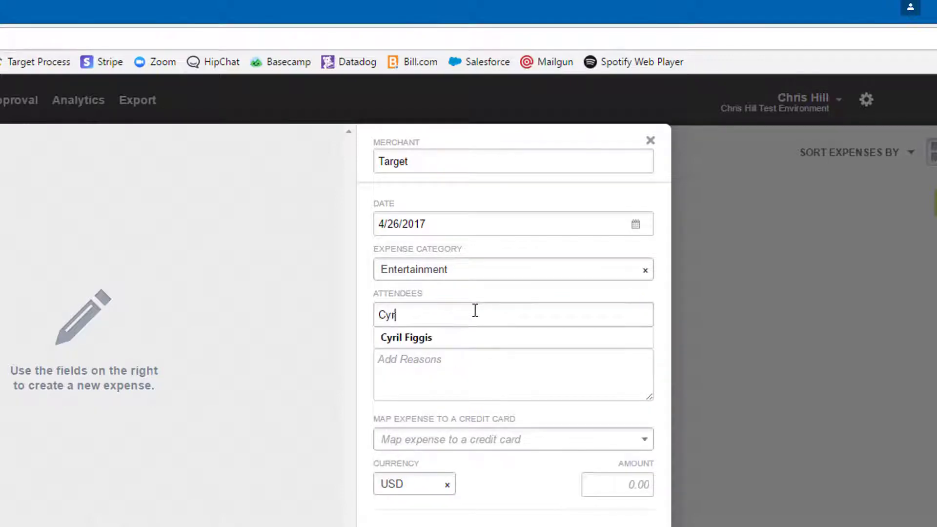
text(il Figgis)
click(474, 346)
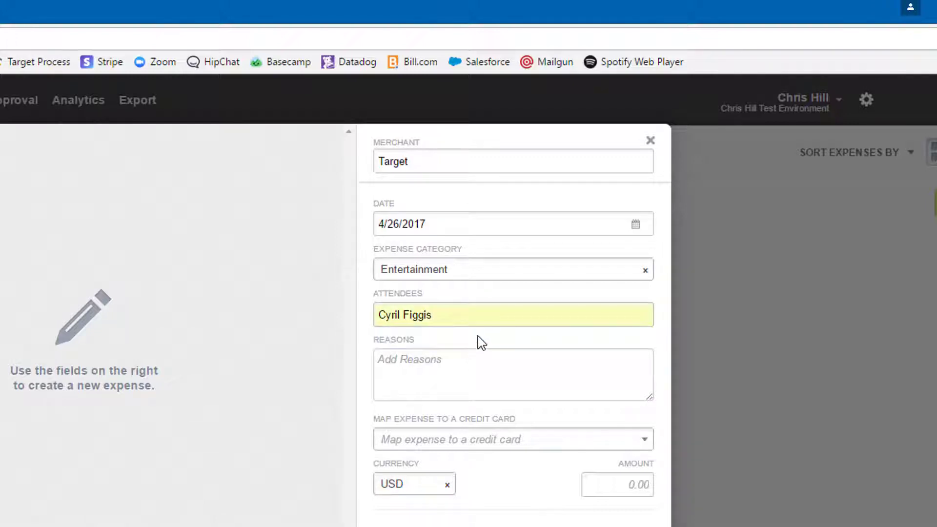
click(448, 379)
text(Noms)
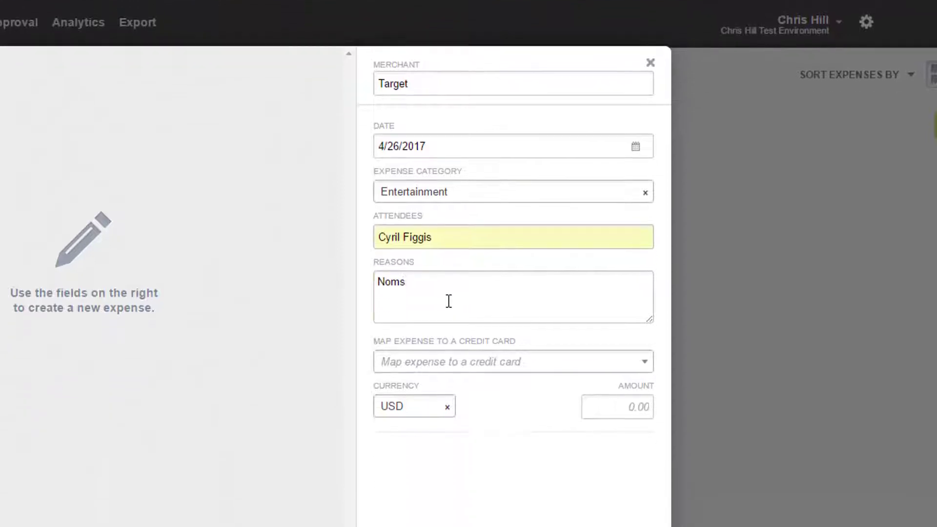
click(635, 485)
text(15)
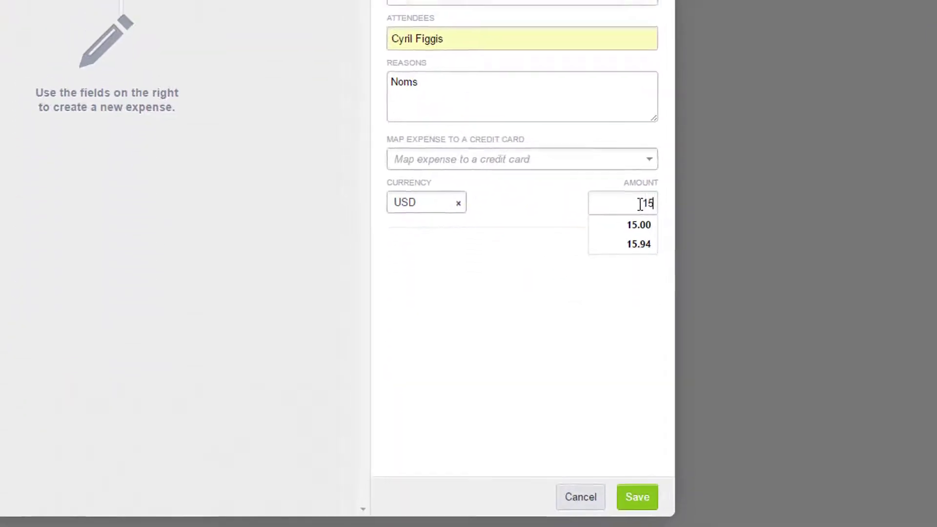
key(Return)
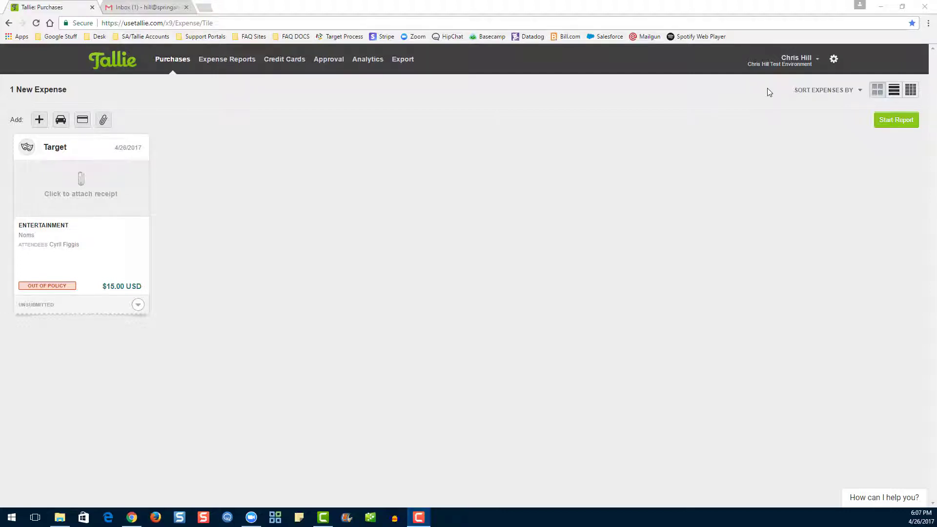
- Drag the Receipt Test file from the desktop into Tallie to upload it as a receipt
click(903, 7)
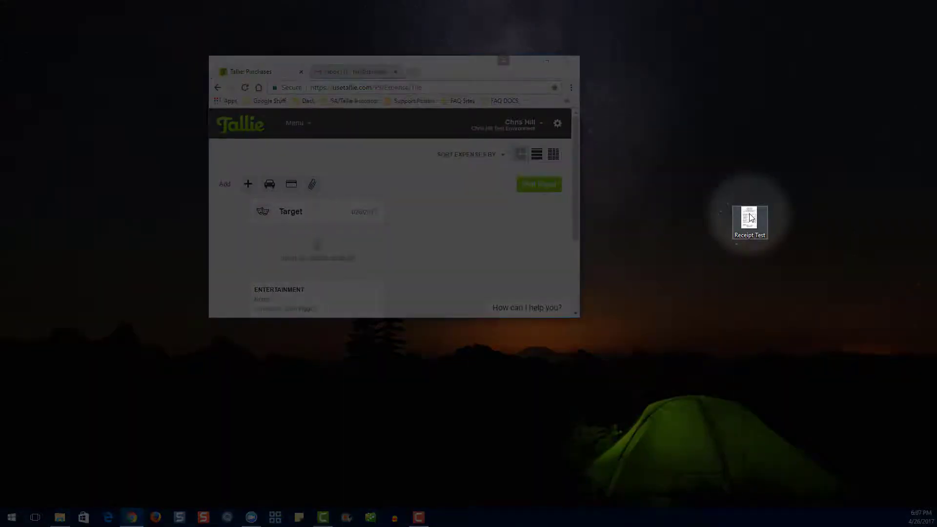
drag(751, 218, 425, 245)
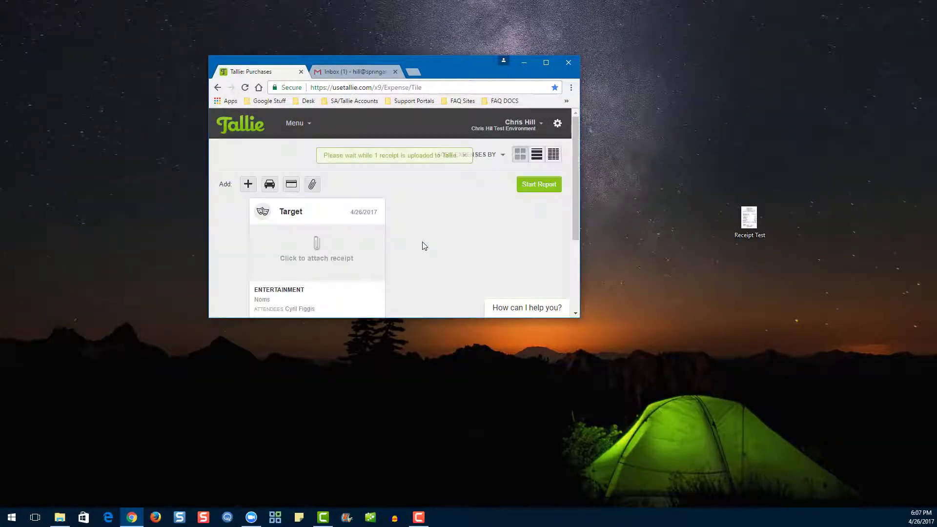
click(546, 63)
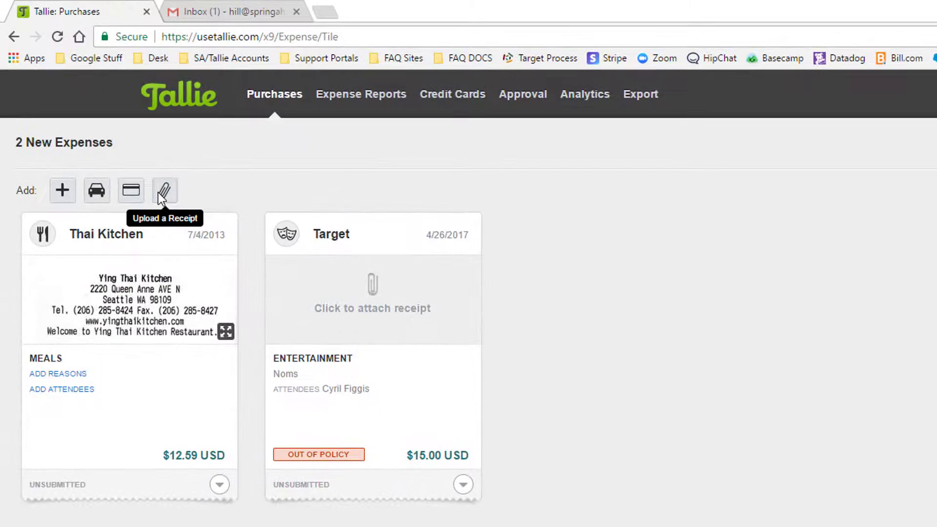
- Upload Receipt Test again with the paperclip button, creating a duplicate $12.59 Thai Kitchen expense
click(153, 186)
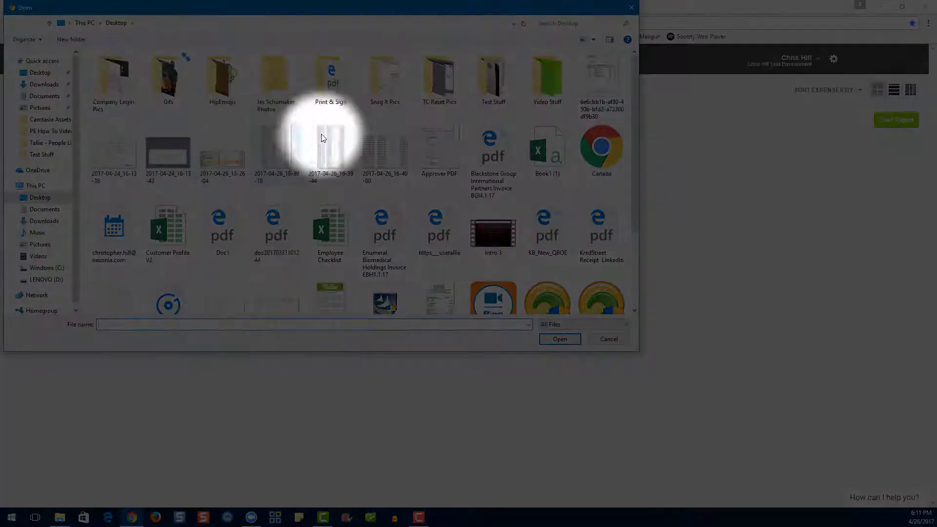
scroll(429, 167, down, 2)
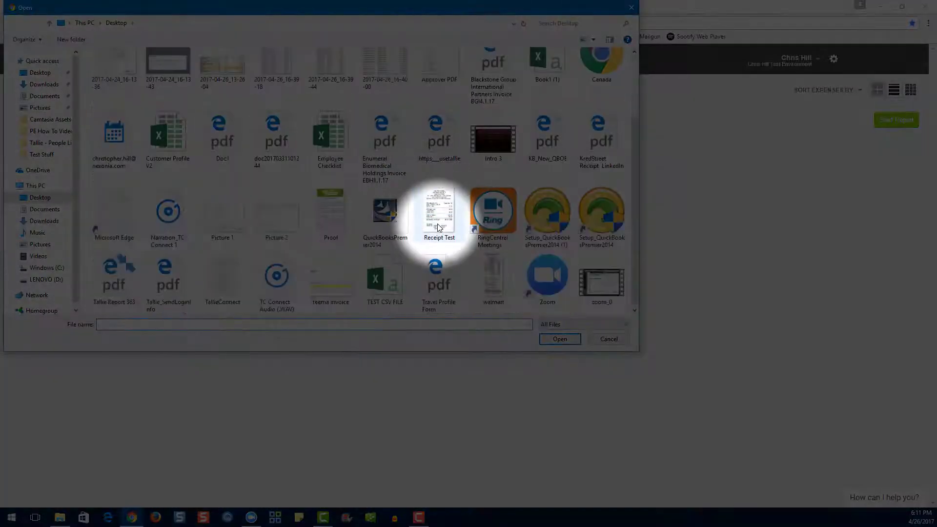
click(440, 228)
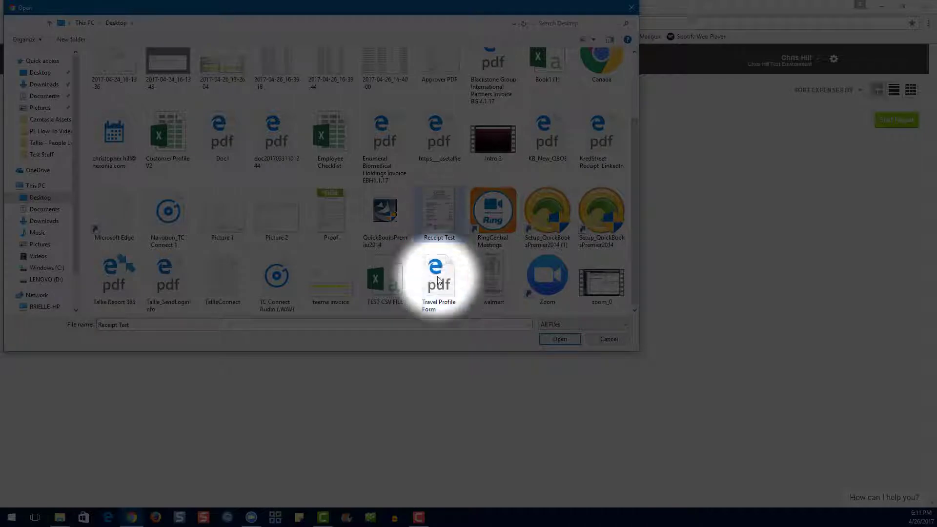
click(552, 342)
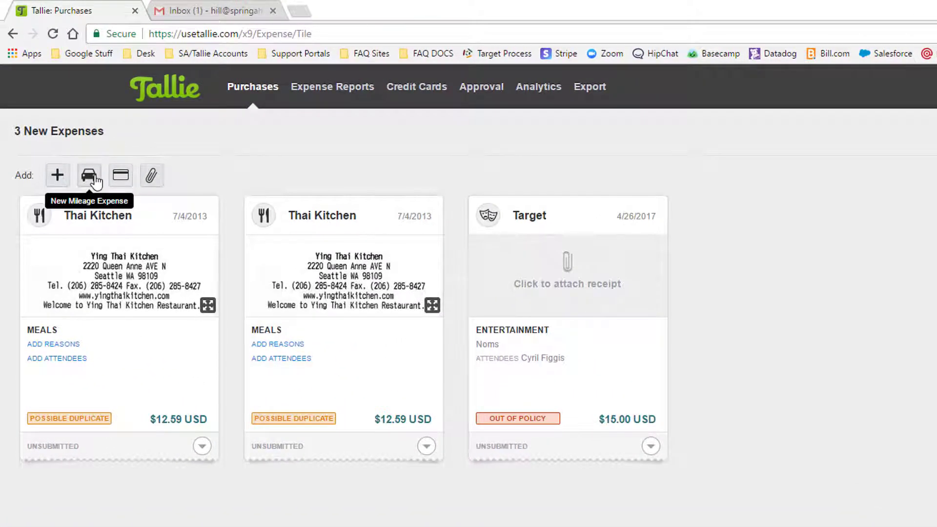
- Add a 4/26/2017 round-trip mileage expense between two Austin addresses: 13.87 miles, $7.42
click(93, 177)
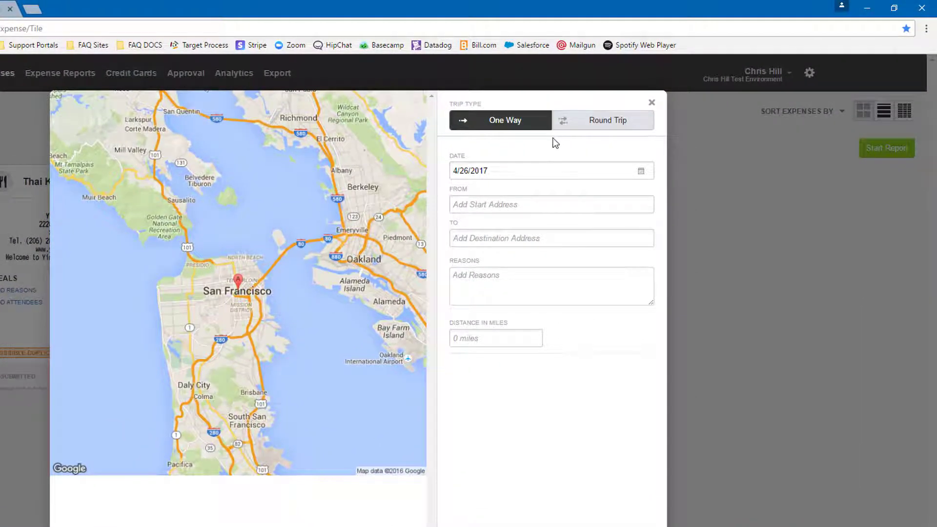
click(641, 171)
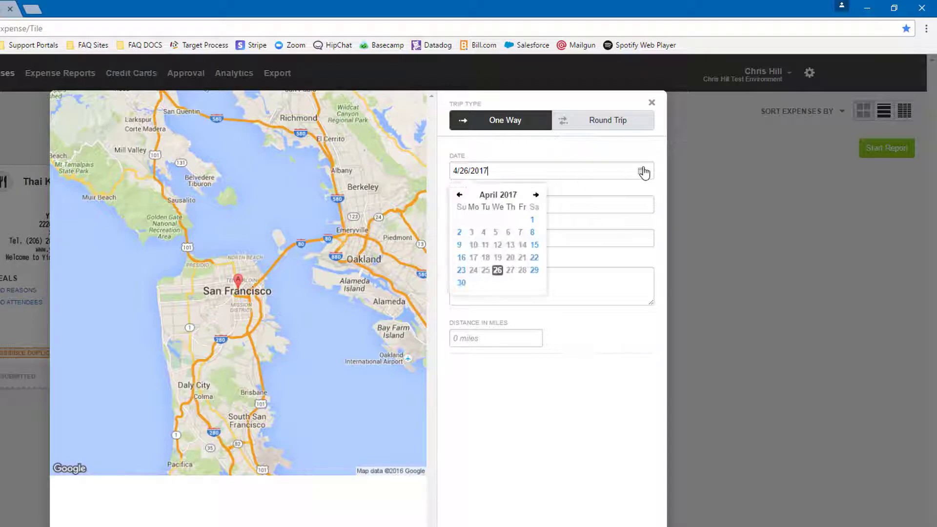
click(498, 270)
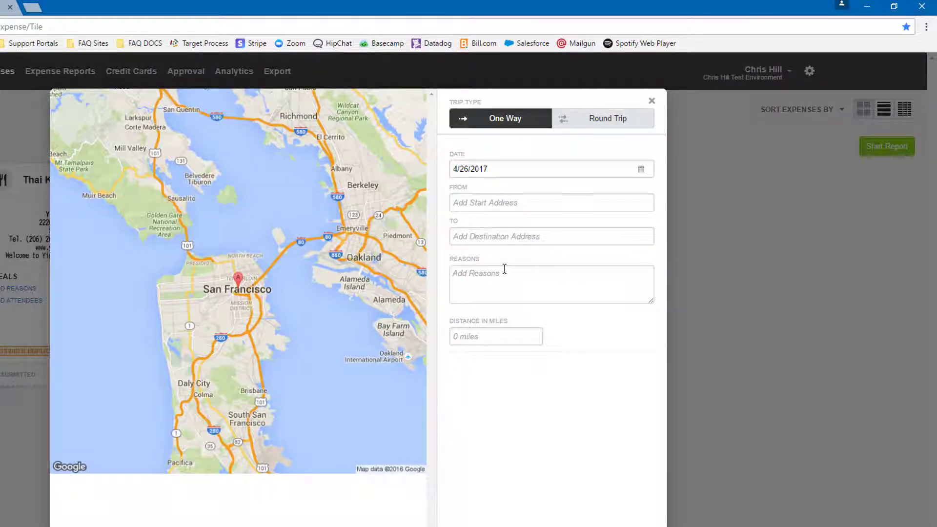
click(522, 203)
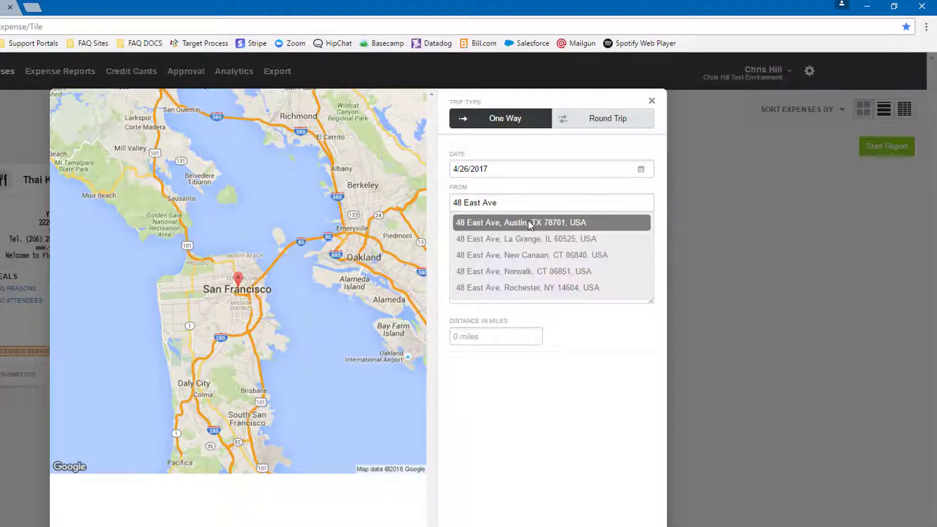
click(529, 225)
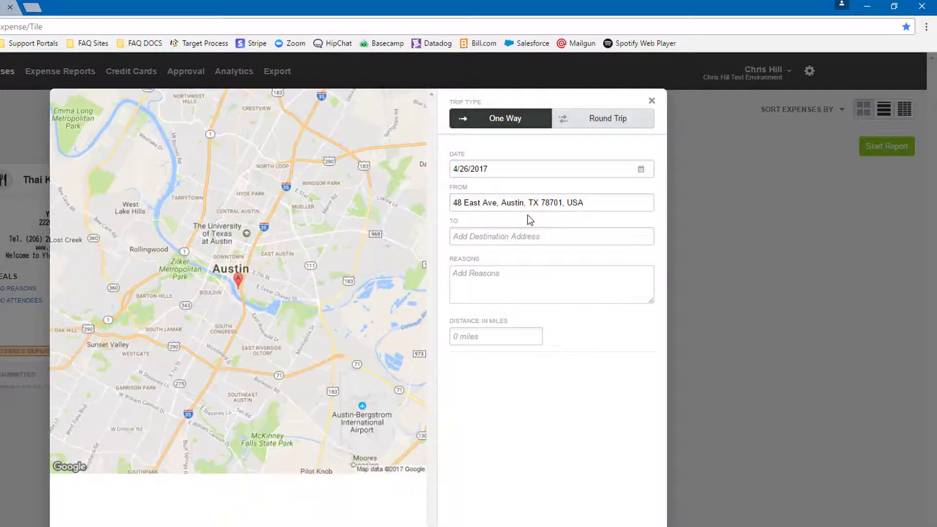
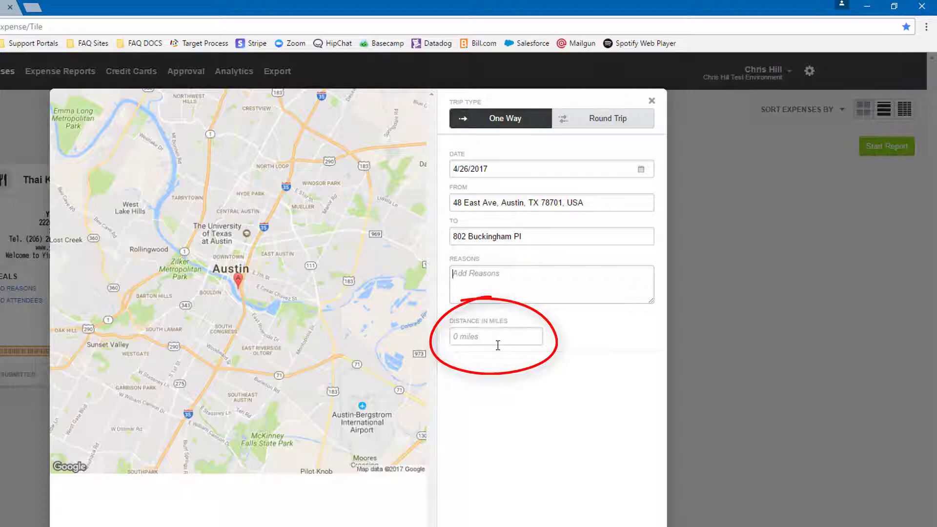
click(534, 242)
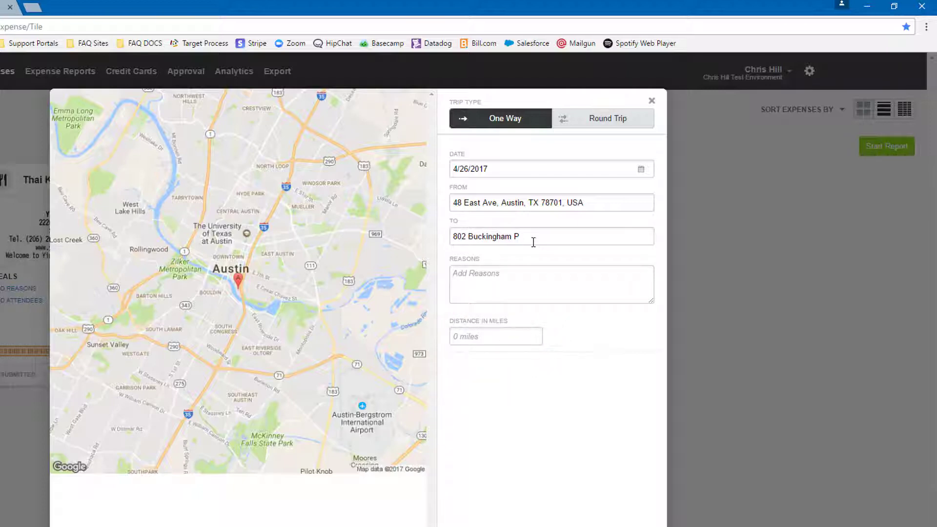
text(l)
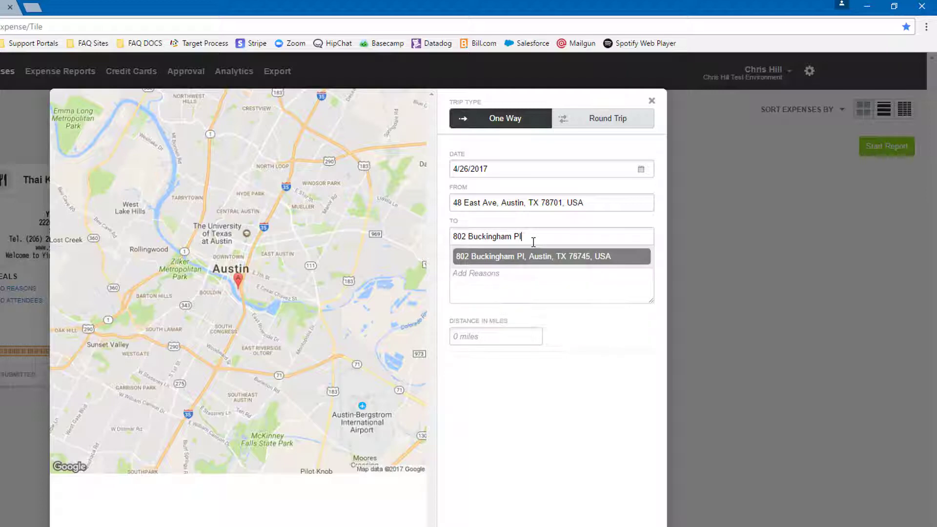
click(536, 256)
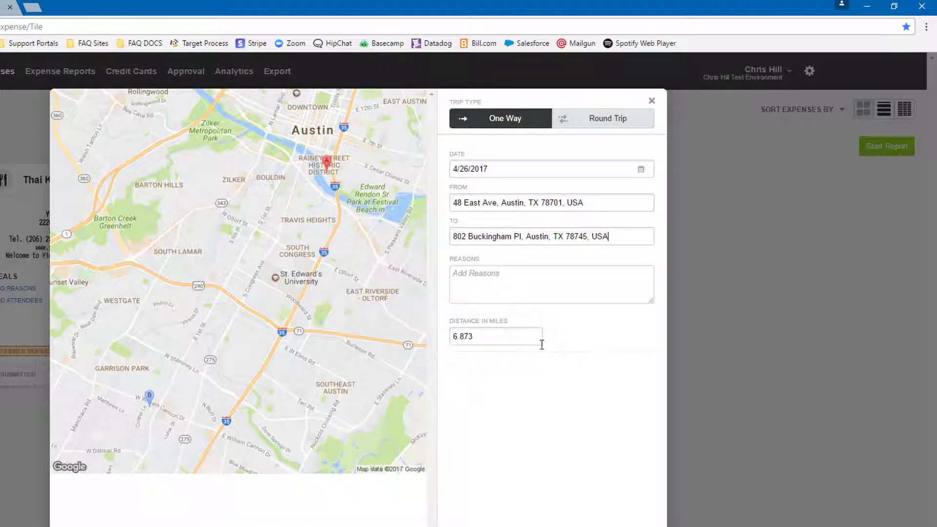
click(614, 126)
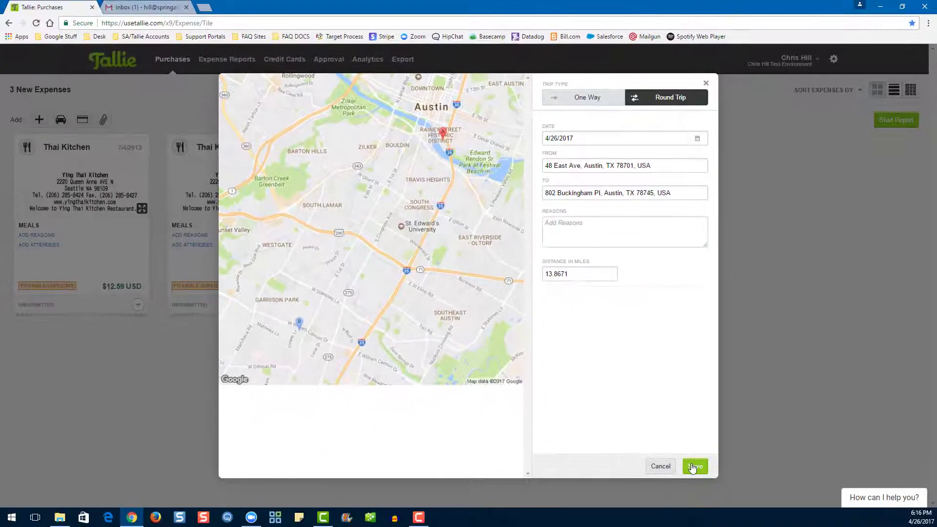
click(694, 466)
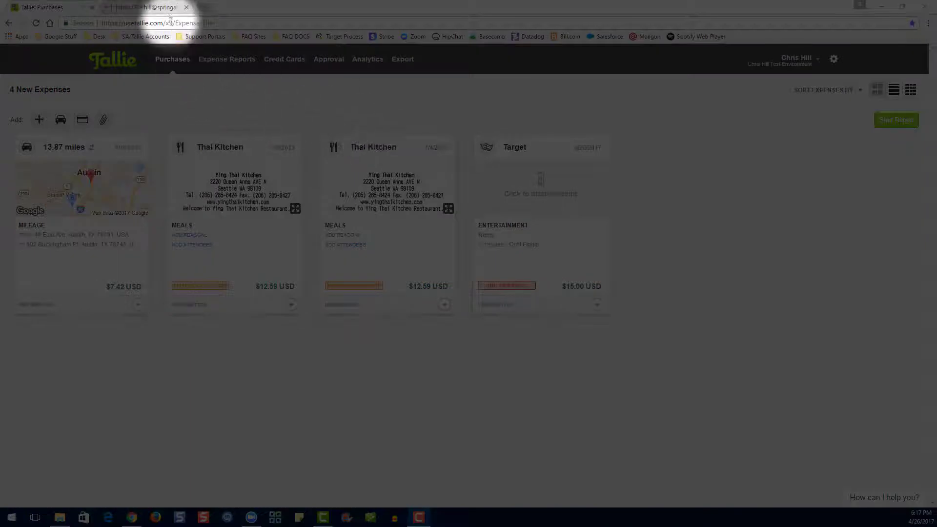
- Email the Ying Thai Kitchen receipt from Gmail to the Tallie receipts address, then go back to Purchases
click(168, 8)
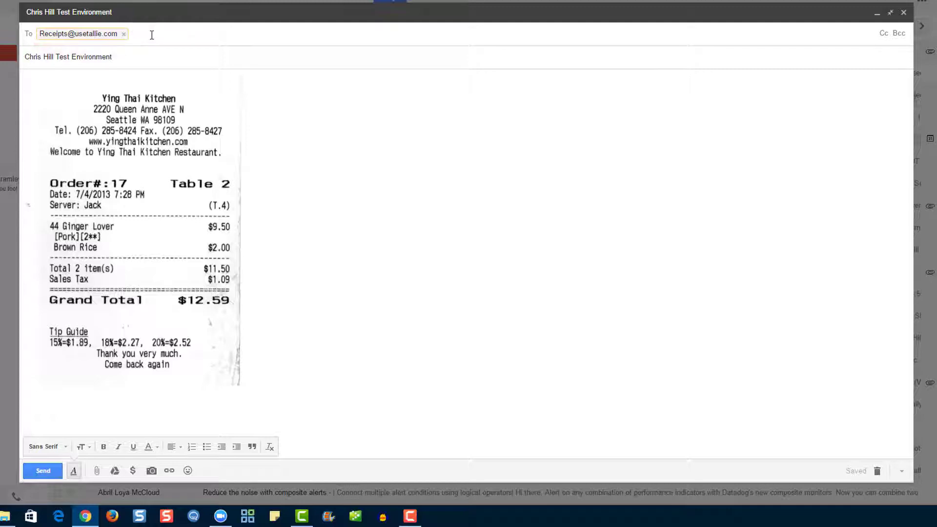
click(129, 60)
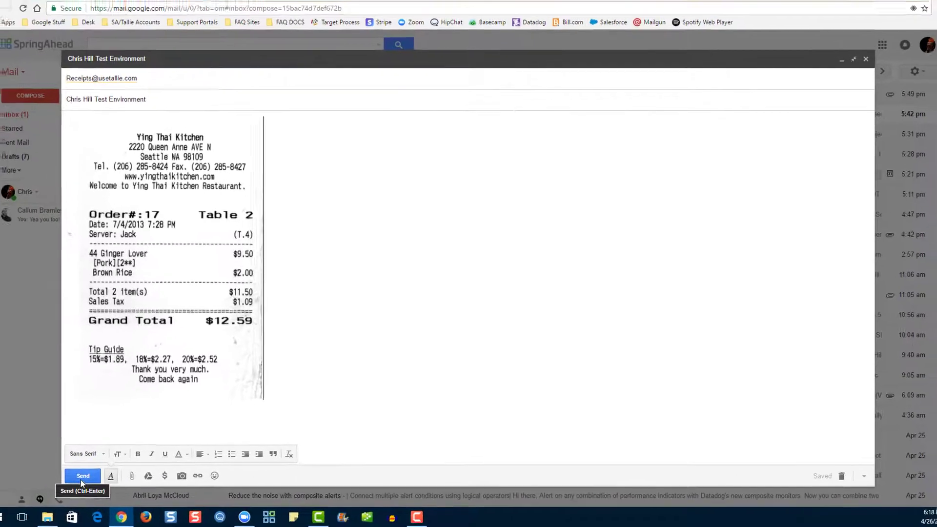
click(81, 477)
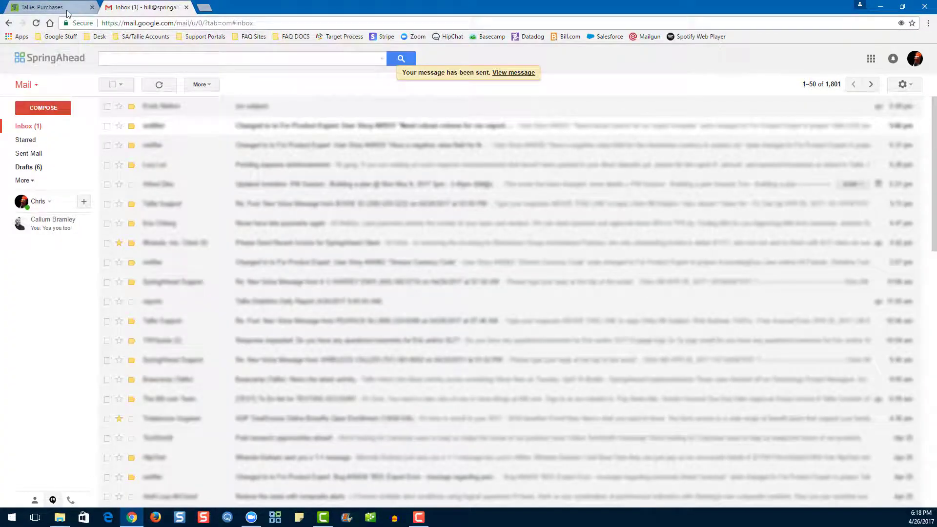
click(53, 8)
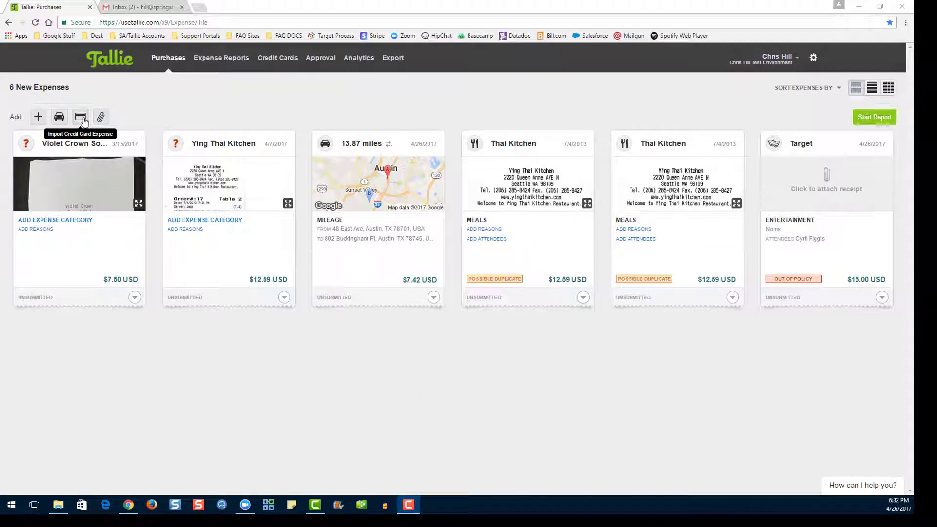
- Select the $50 Target and $10 Walmart card transactions and import them as expenses
click(123, 178)
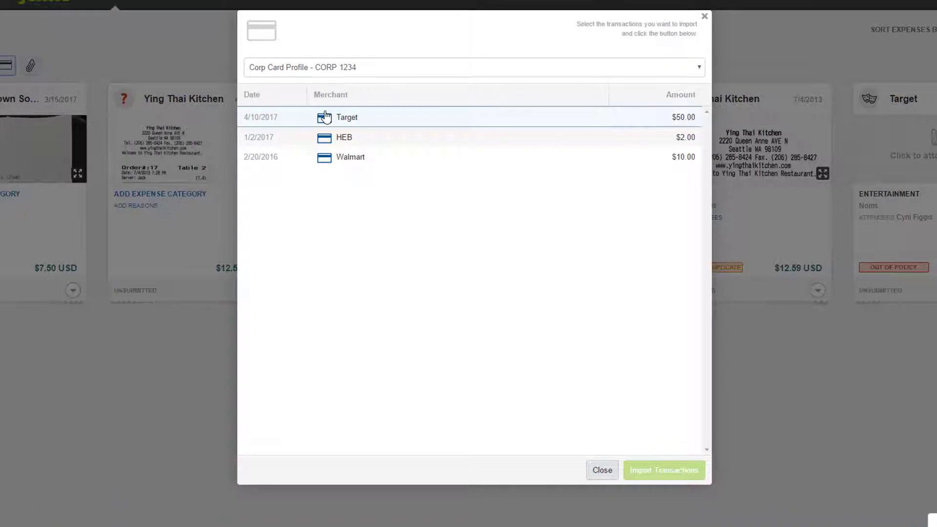
click(324, 118)
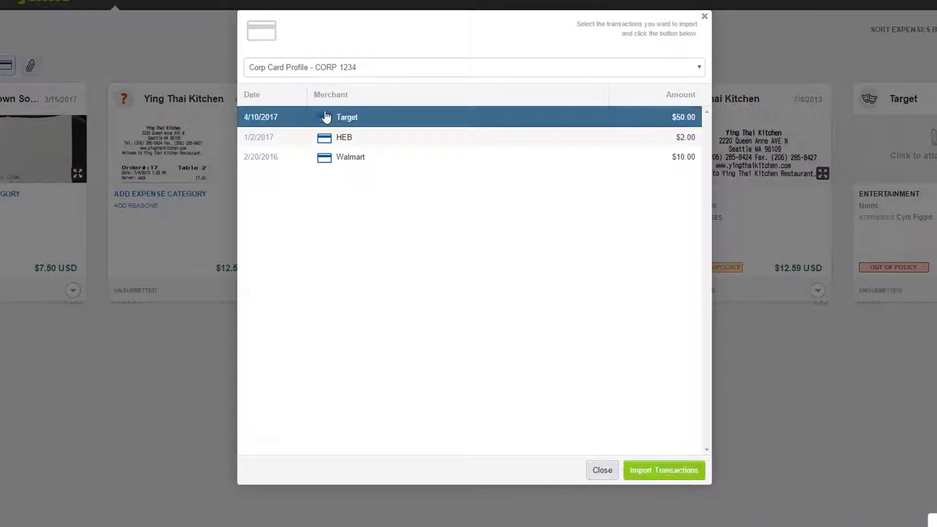
click(323, 158)
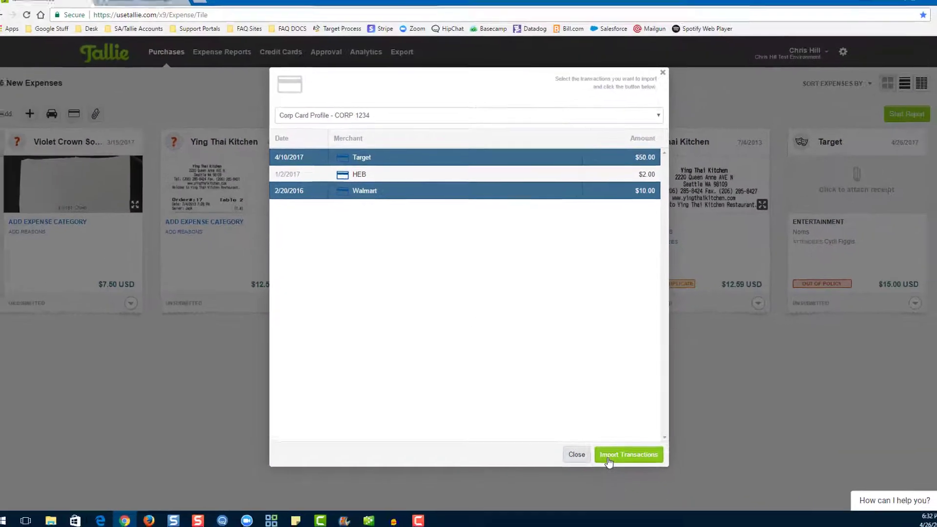
click(634, 469)
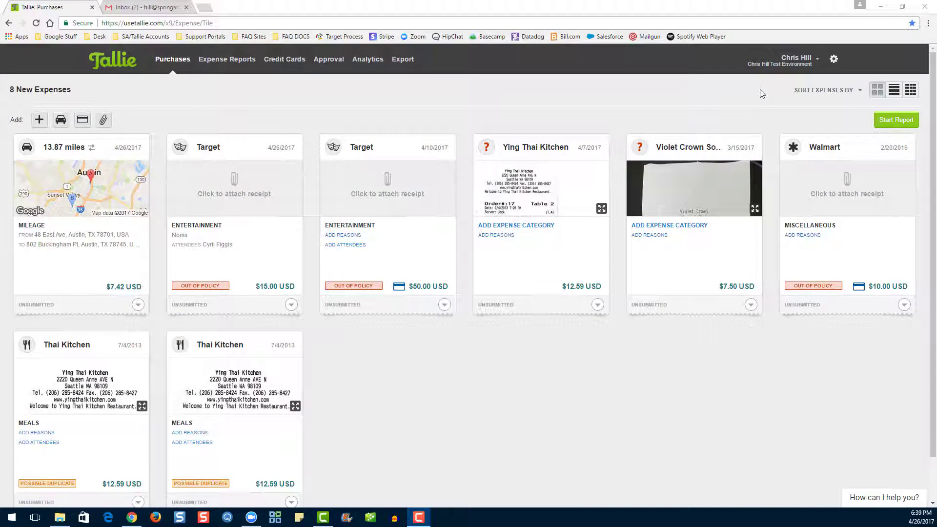
- Select the $10 Walmart expense and the 4/10/2017 Target expense together
click(793, 156)
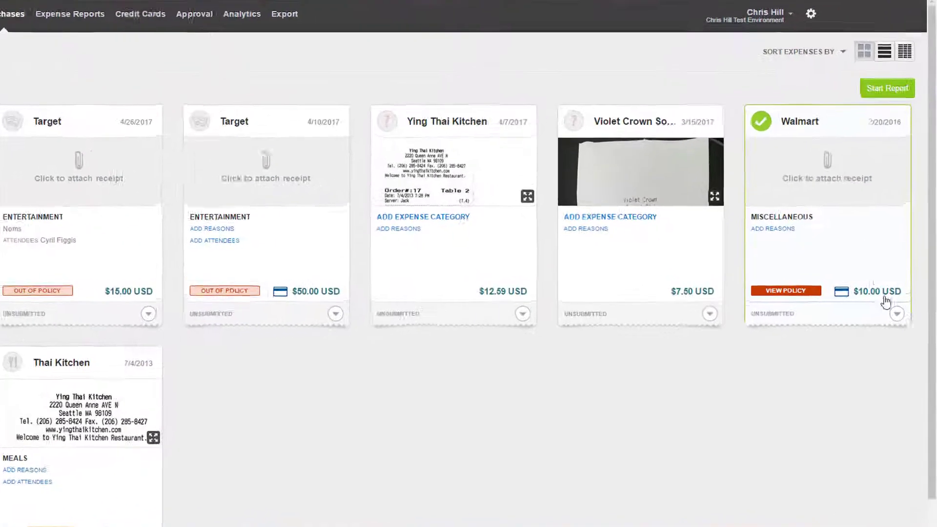
click(905, 305)
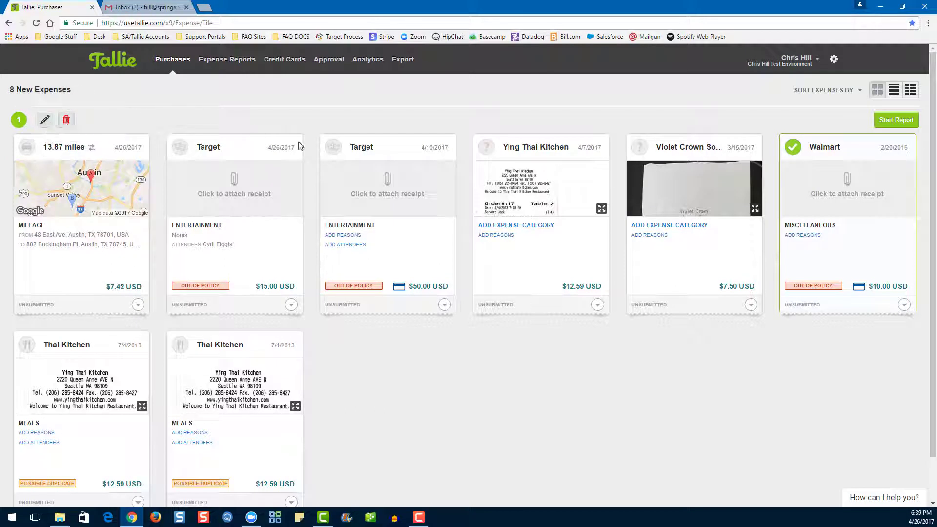
click(334, 146)
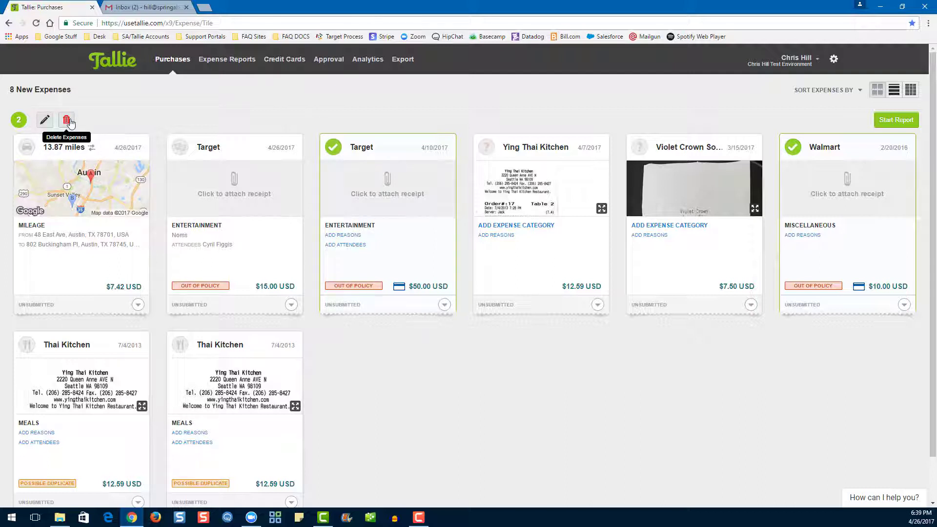
- Bulk-edit both selected expenses so their merchant reads Target
click(43, 125)
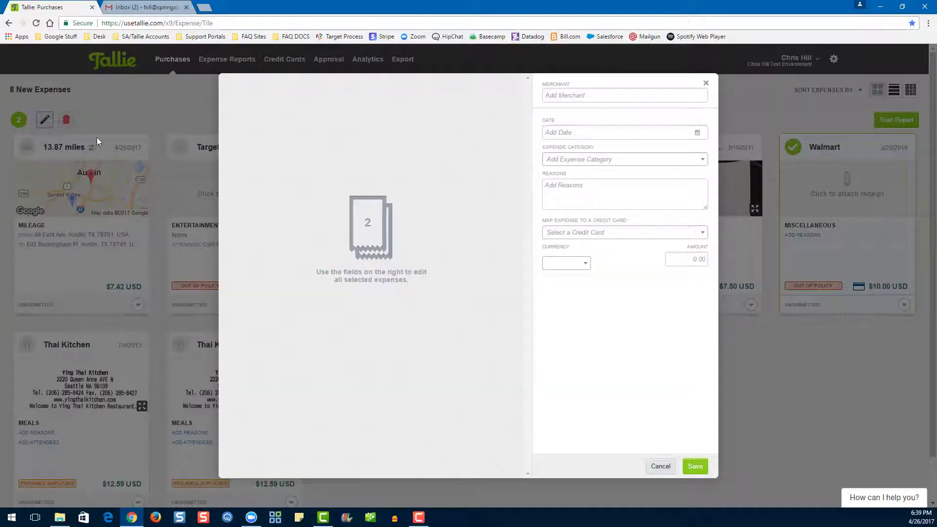
click(560, 96)
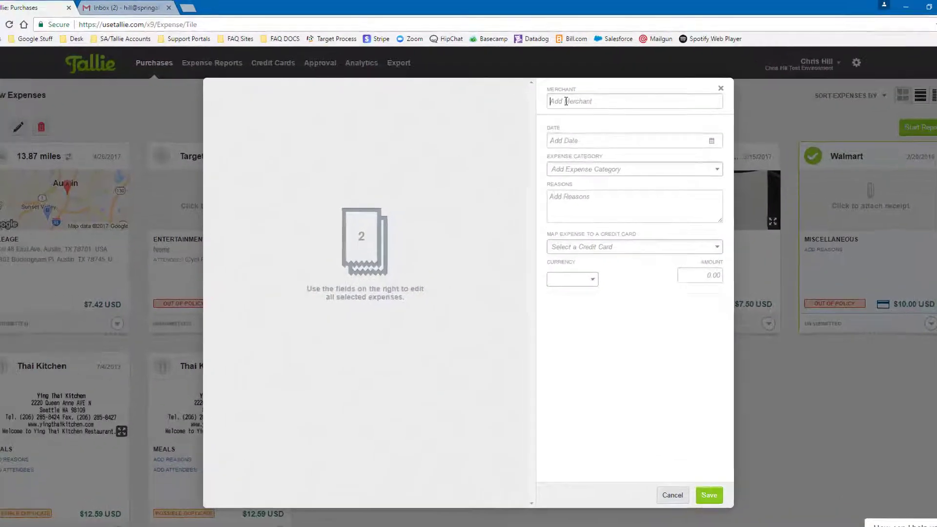
text(Targe)
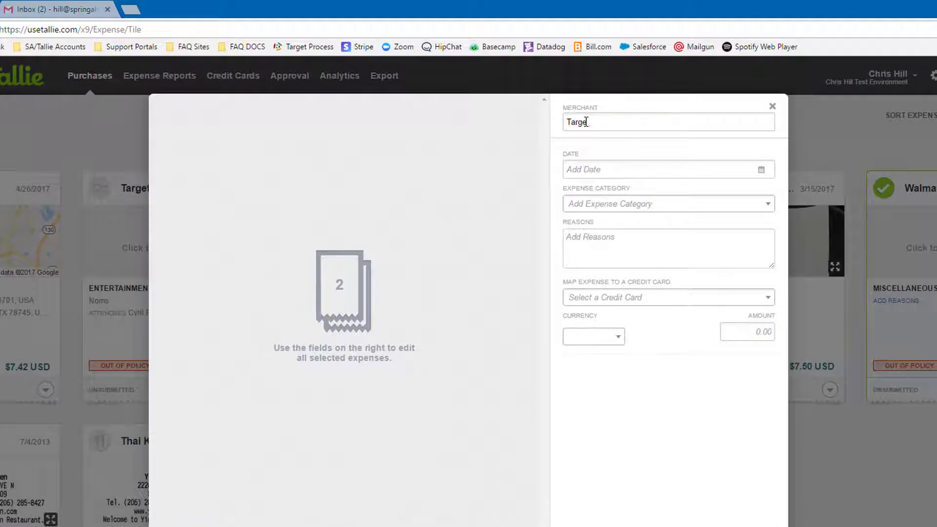
text(t)
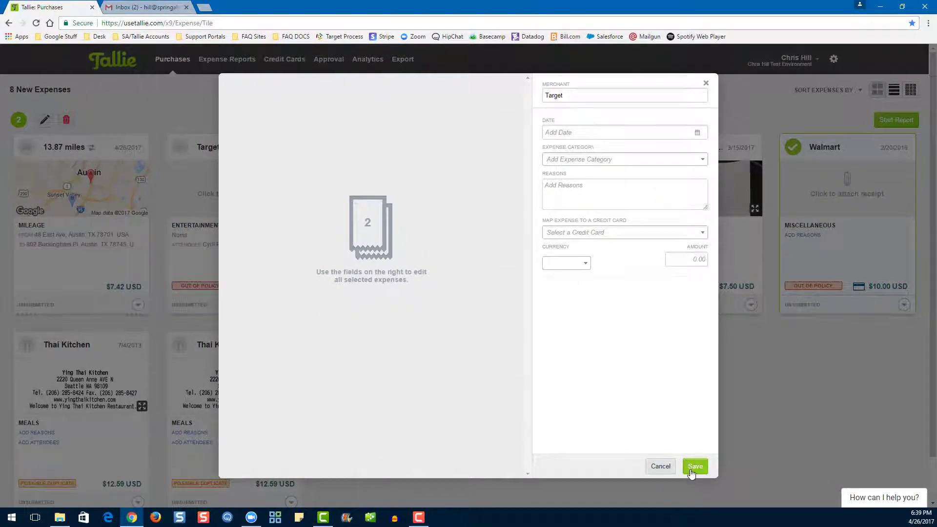
click(692, 470)
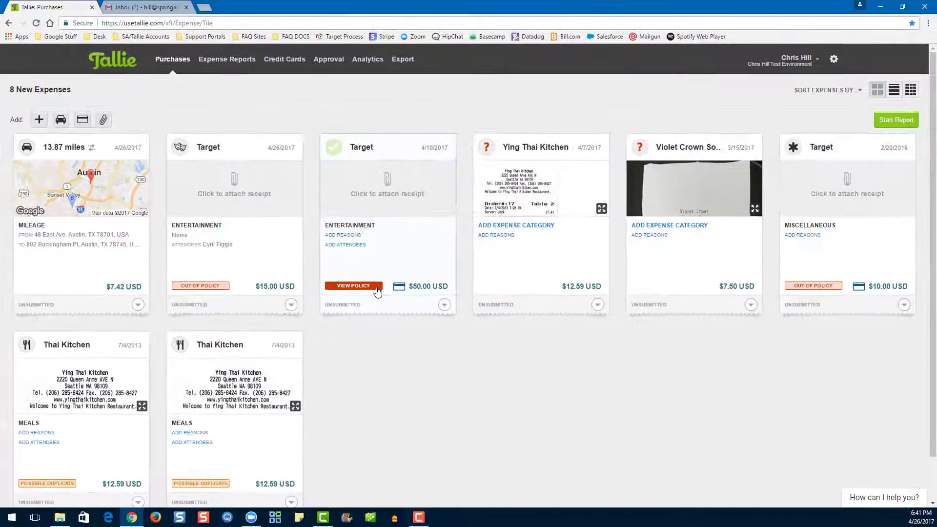
- Check the Target expense's policy issue, then merge the two duplicate $12.59 Thai Kitchen expenses
click(494, 278)
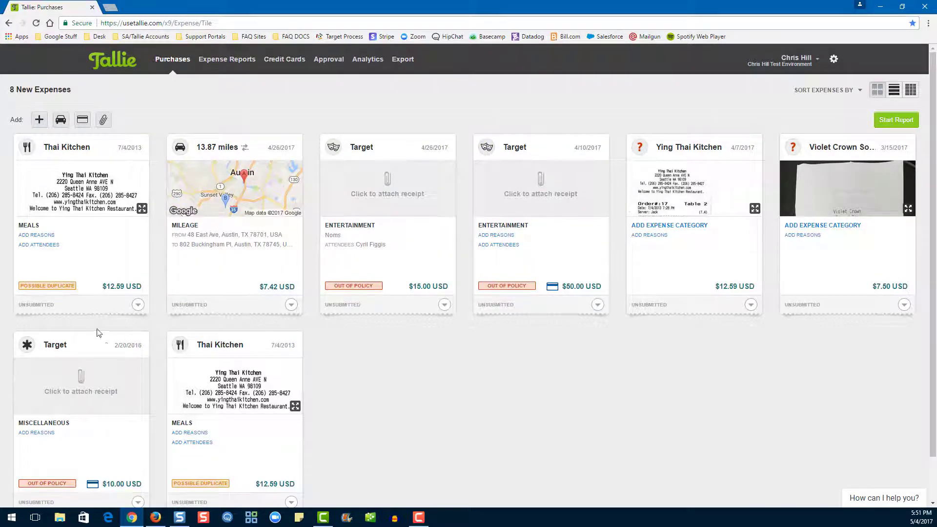
click(45, 292)
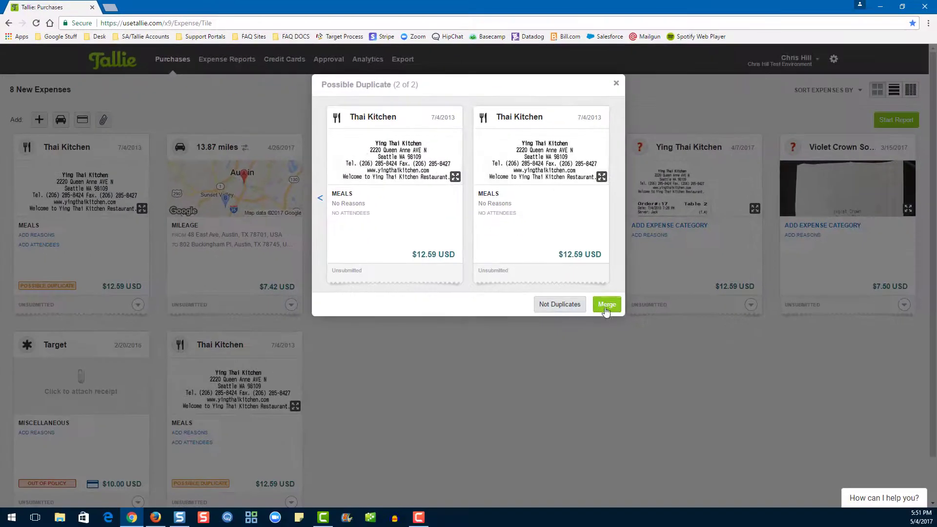
click(646, 389)
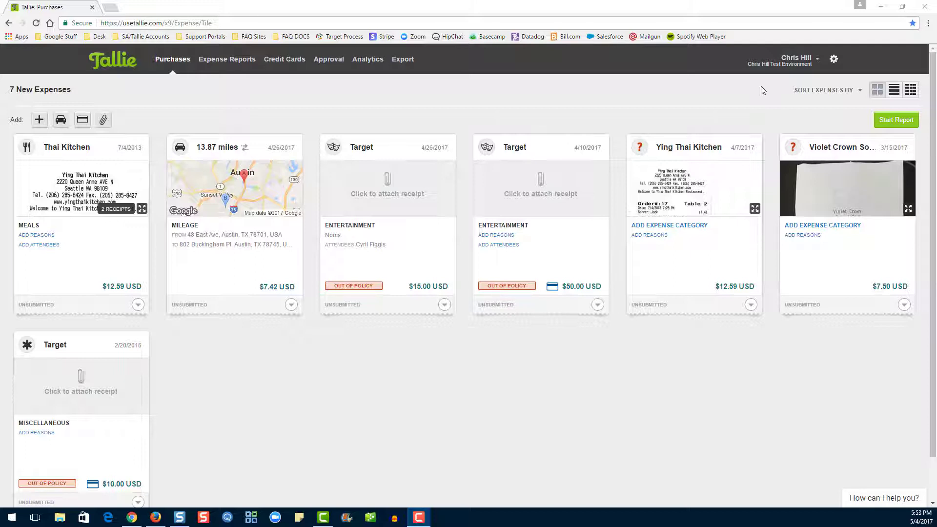
- Select the 4/10/2017 and 4/26/2017 Target expenses and merge them into one
click(485, 150)
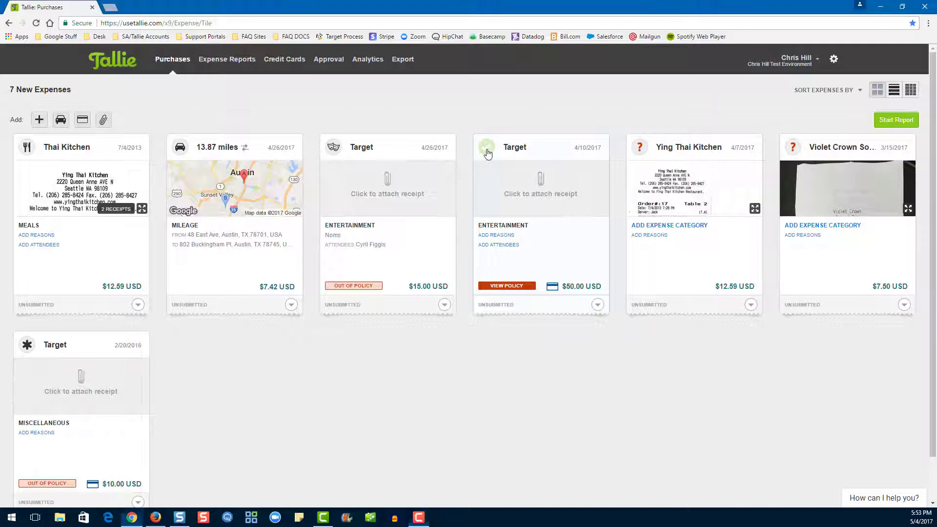
click(334, 150)
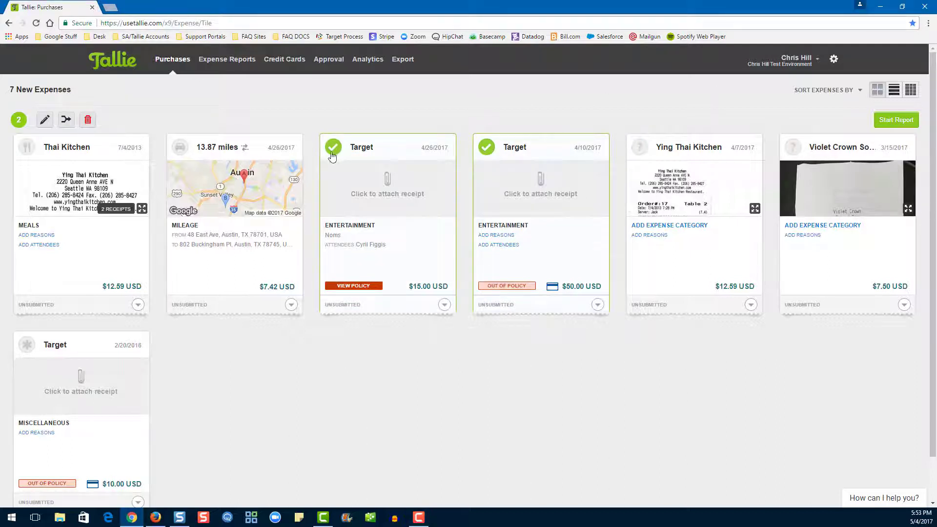
click(67, 118)
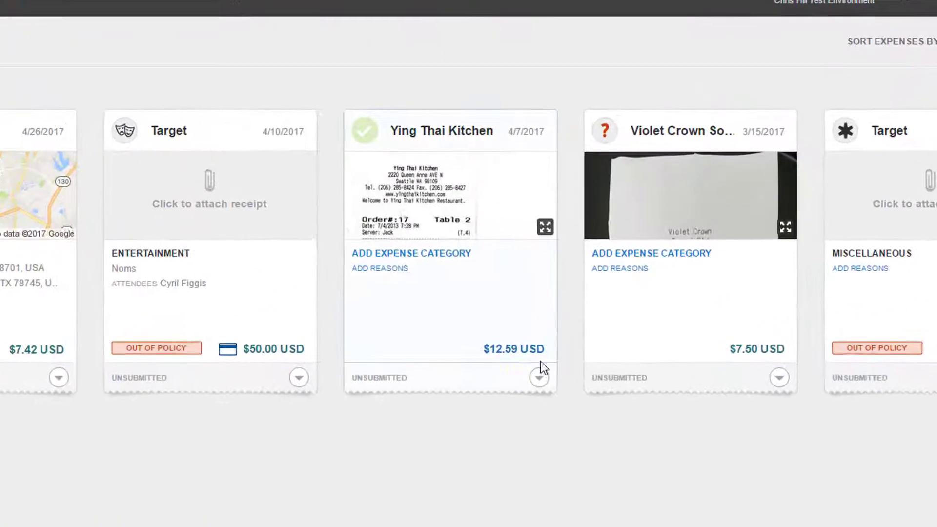
- Transfer the $12.59 Ying Thai Kitchen expense to one of my other accounts
click(598, 305)
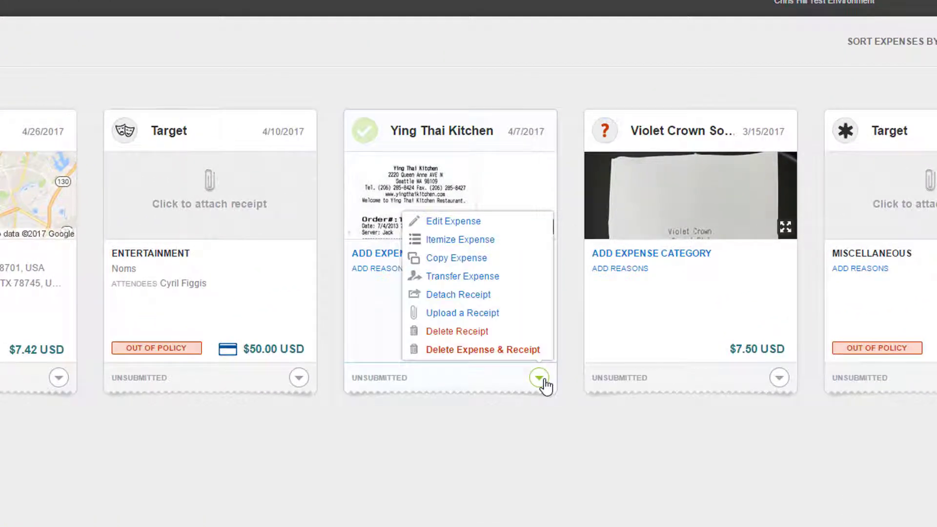
click(484, 277)
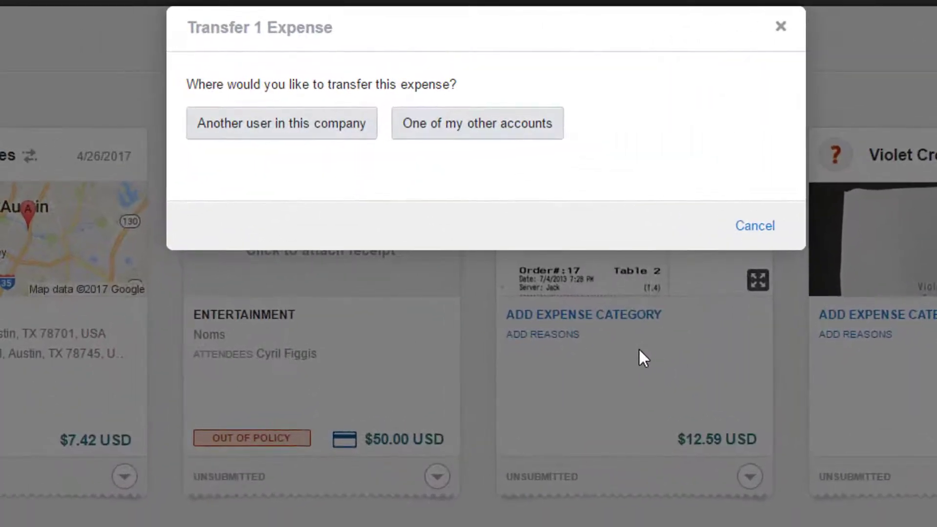
click(472, 138)
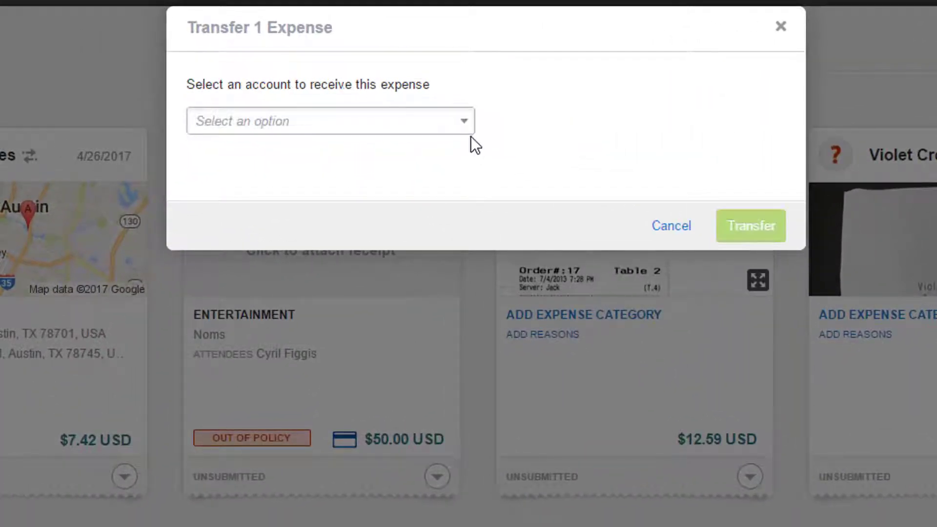
click(445, 124)
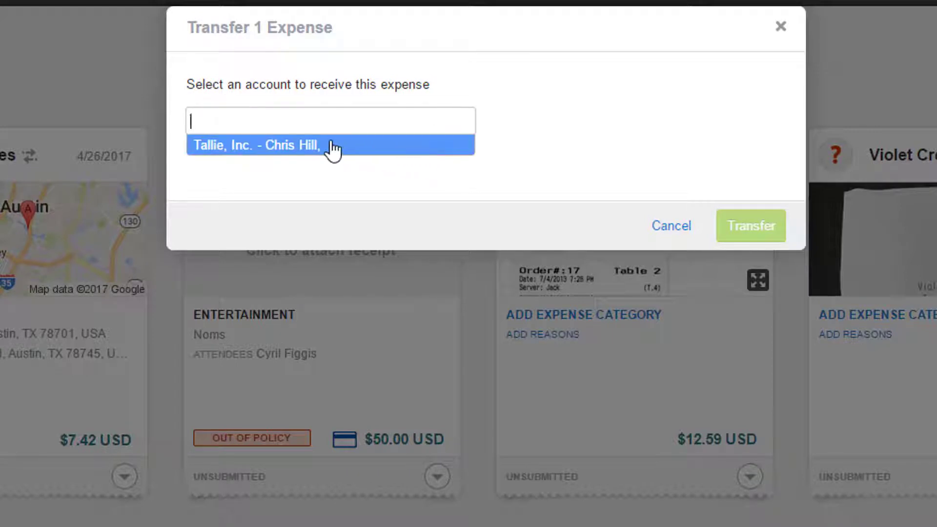
click(333, 149)
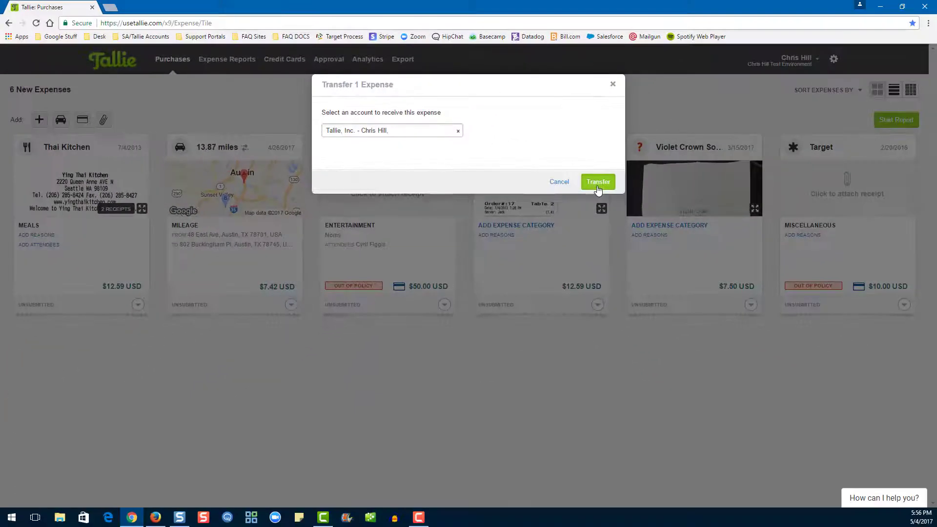
click(751, 227)
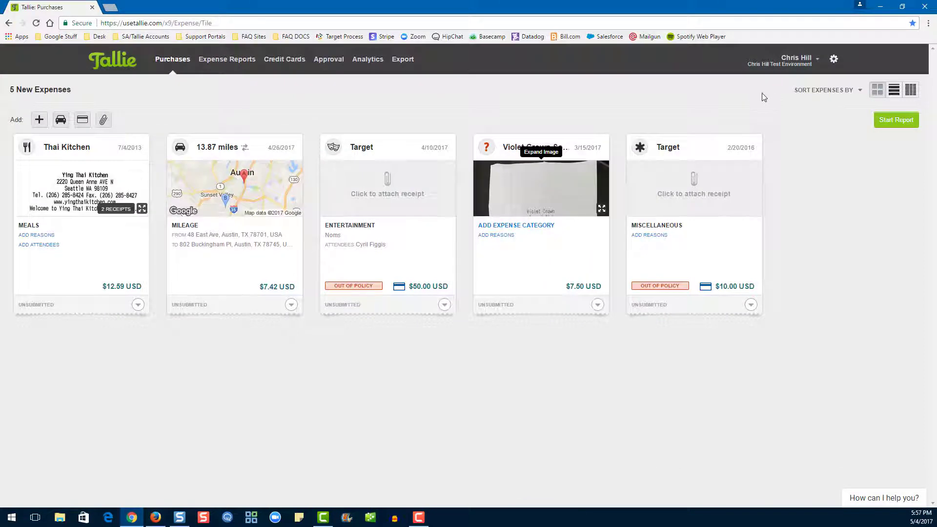
- Copy the $7.50 Violet Crown expense, keeping the copy's date as 5/4/2017
click(597, 305)
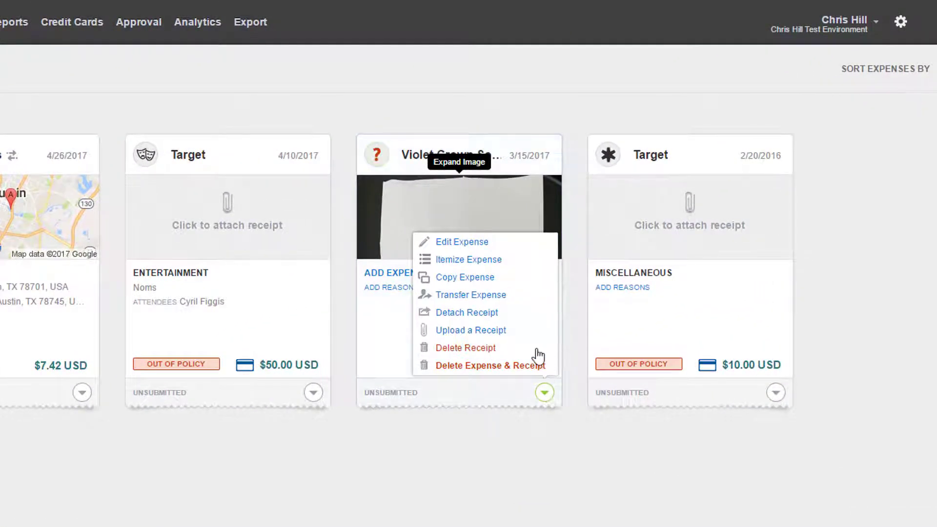
click(482, 282)
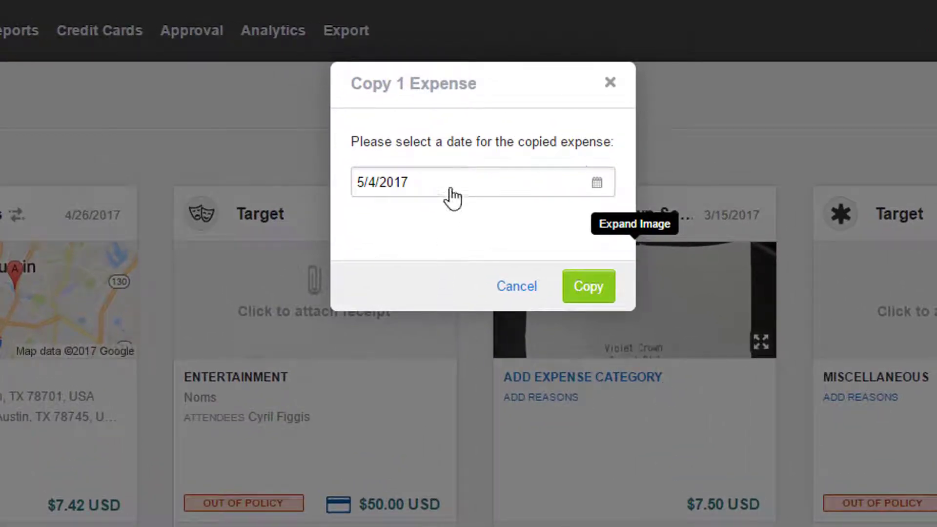
click(451, 197)
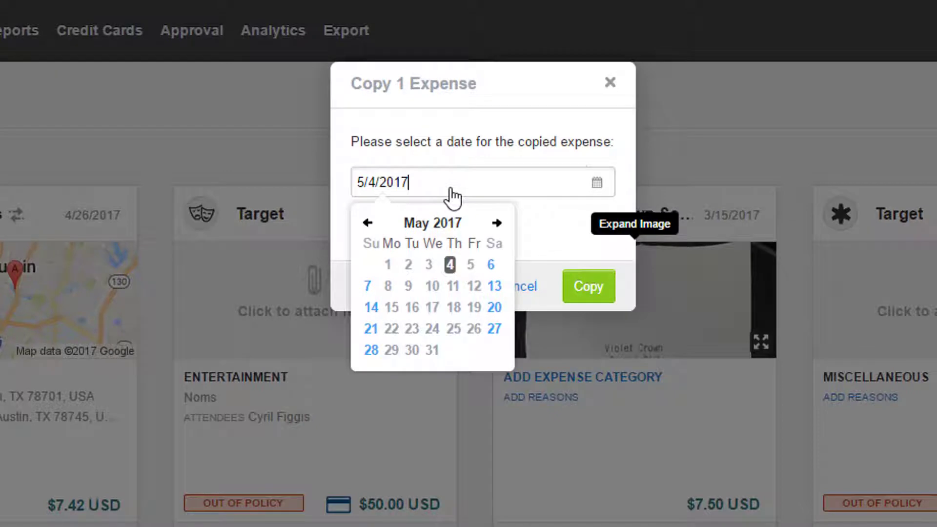
click(448, 268)
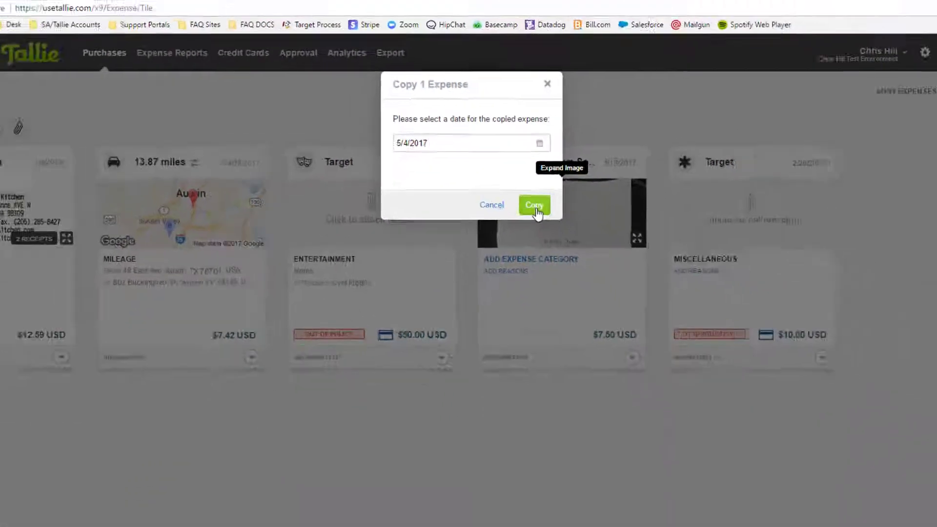
click(590, 289)
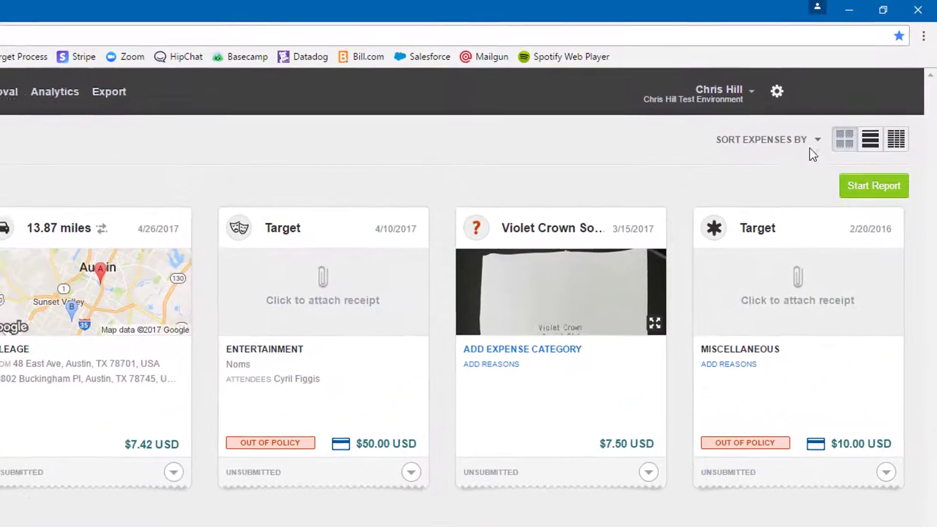
click(815, 149)
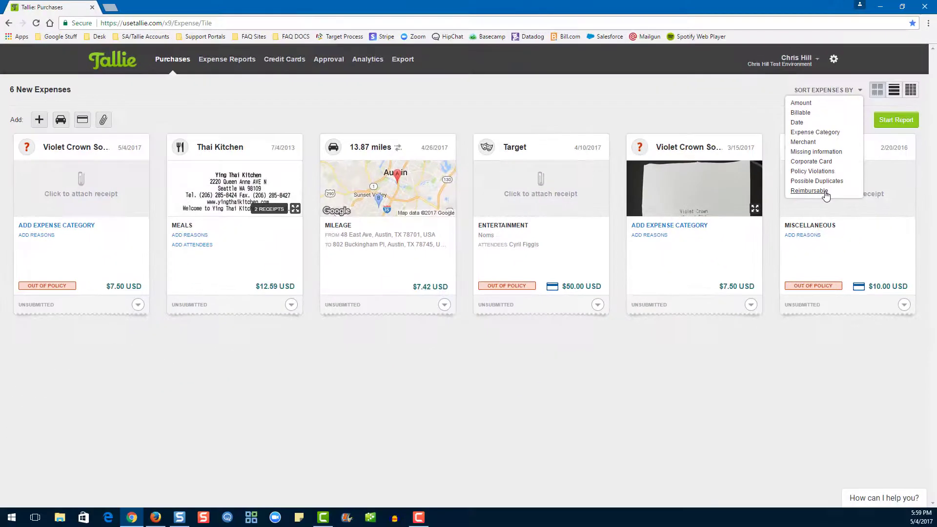
click(826, 194)
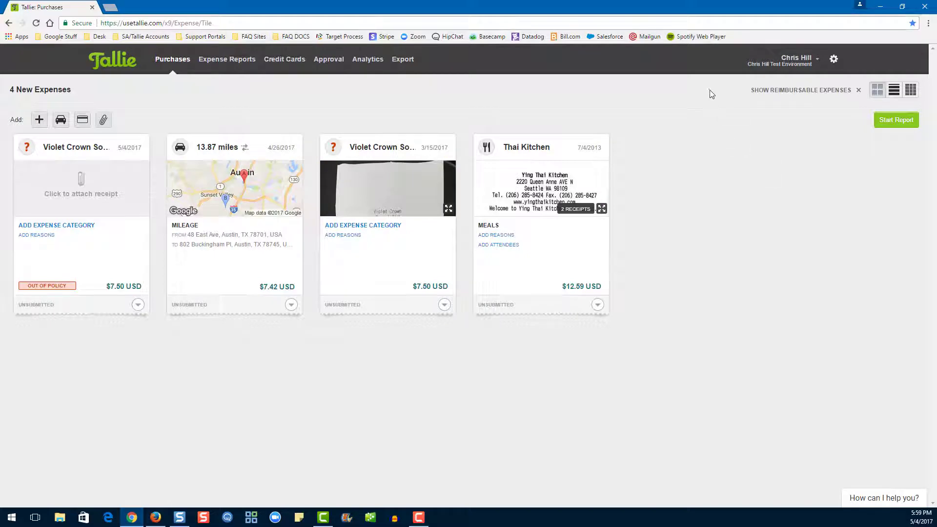
click(858, 91)
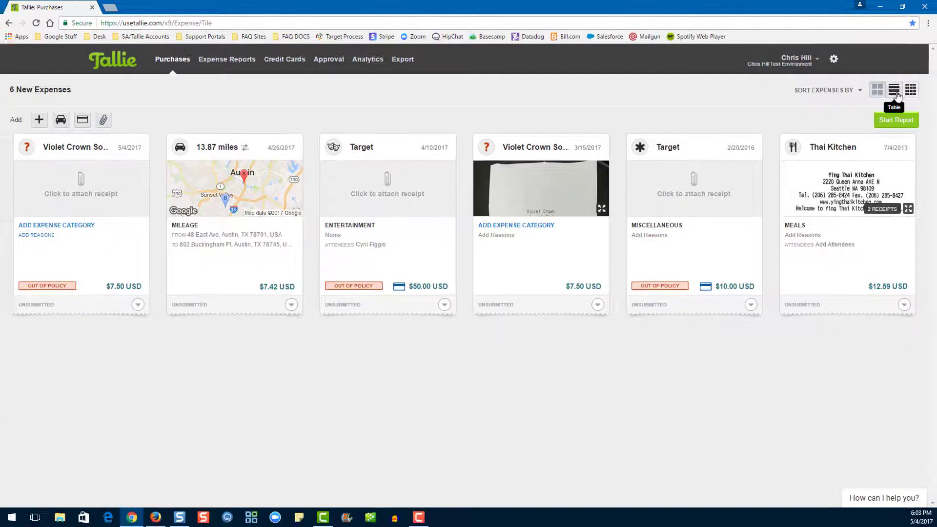
- In Spreadsheet view, give the $10.00 Target expense the reason 'Pants'
click(895, 91)
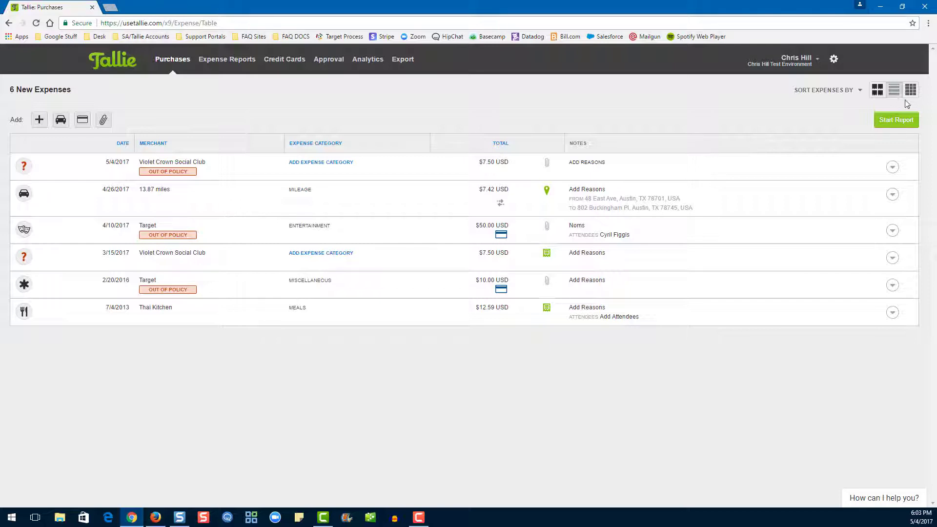
click(911, 92)
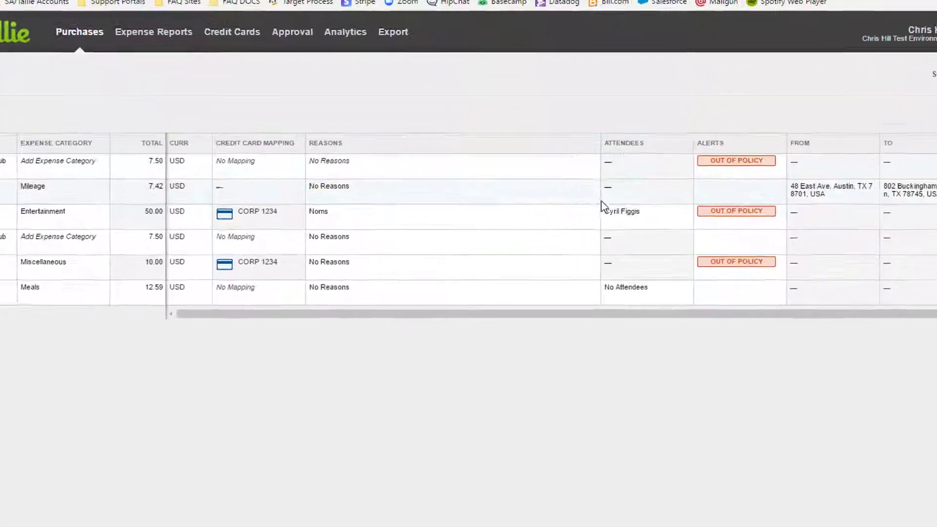
click(494, 282)
text(Pants)
key(Return)
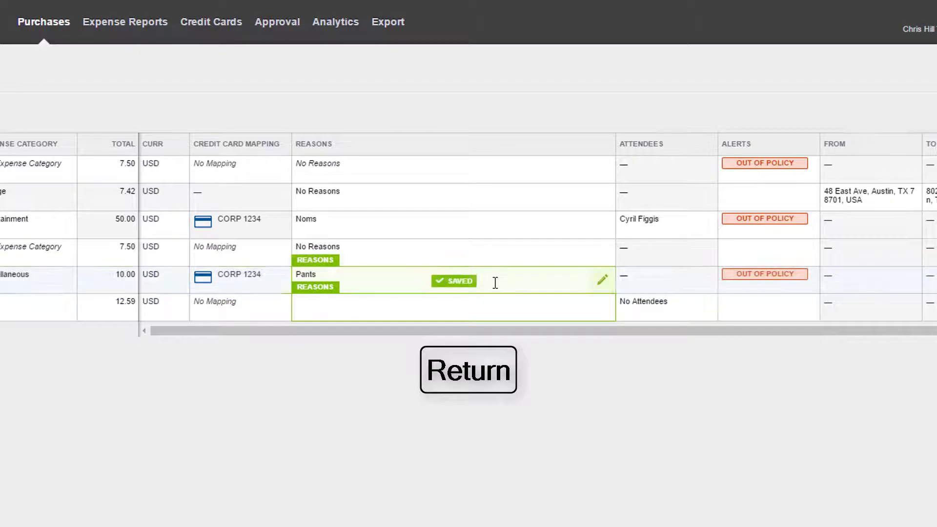
- Set the Thai Kitchen meal's reason to 'Food with Mother' with attendee 'Mother'
text(Food w)
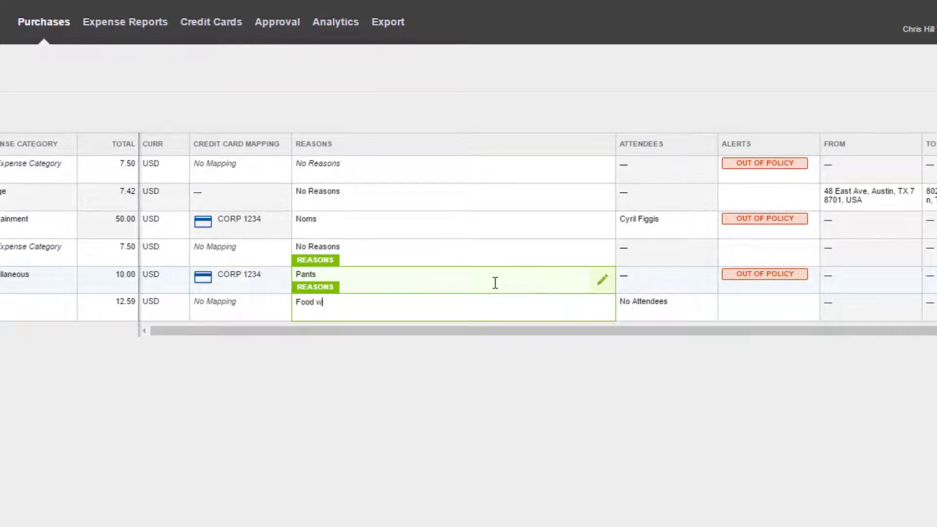
text(ith Mother)
key(Tab)
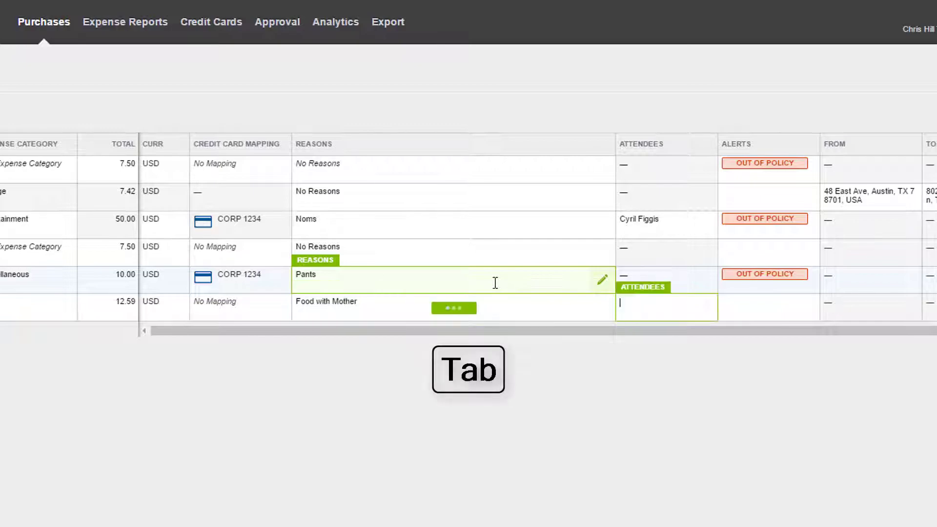
text(Mother)
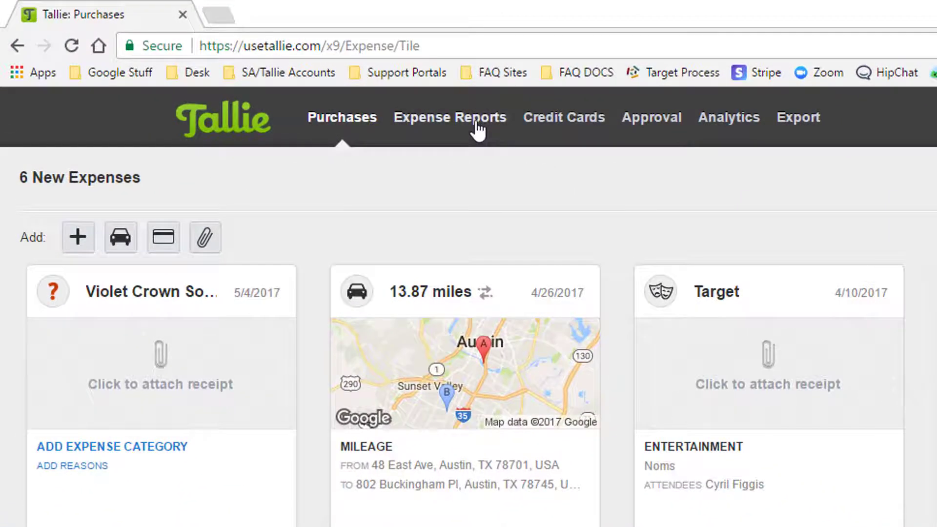
- From the 2/29/2016 corporate card report, drag the $50.00 Target expense into report 37
click(477, 127)
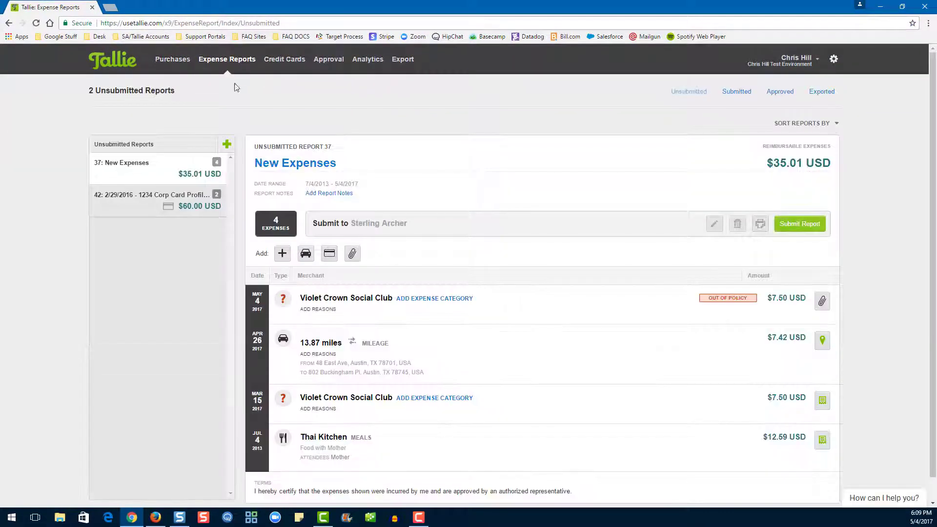
click(181, 207)
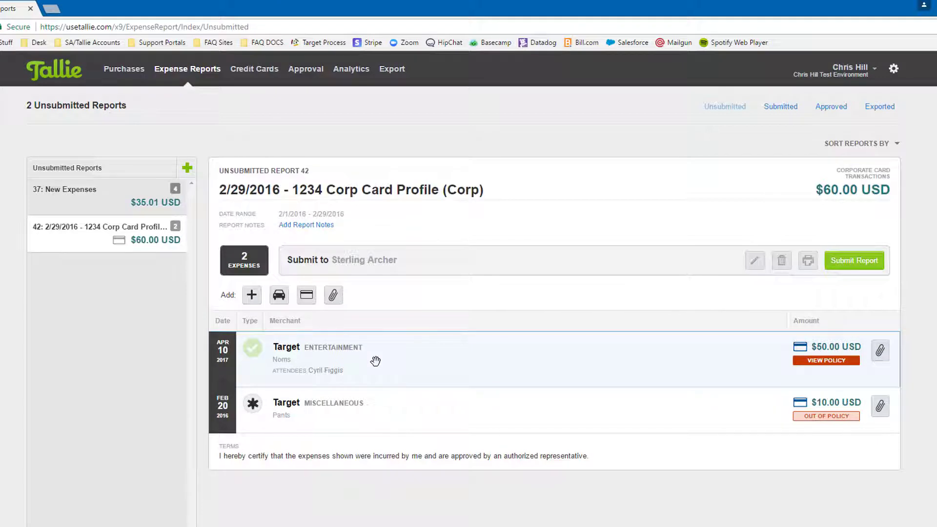
drag(375, 361, 149, 194)
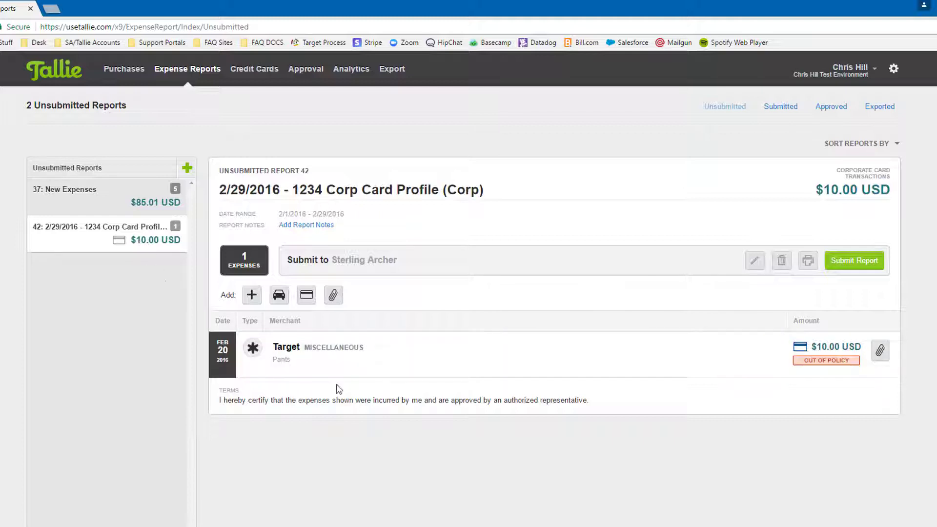
- Move the remaining $10.00 Target expense to '37 - New Expenses' and review that report
click(432, 362)
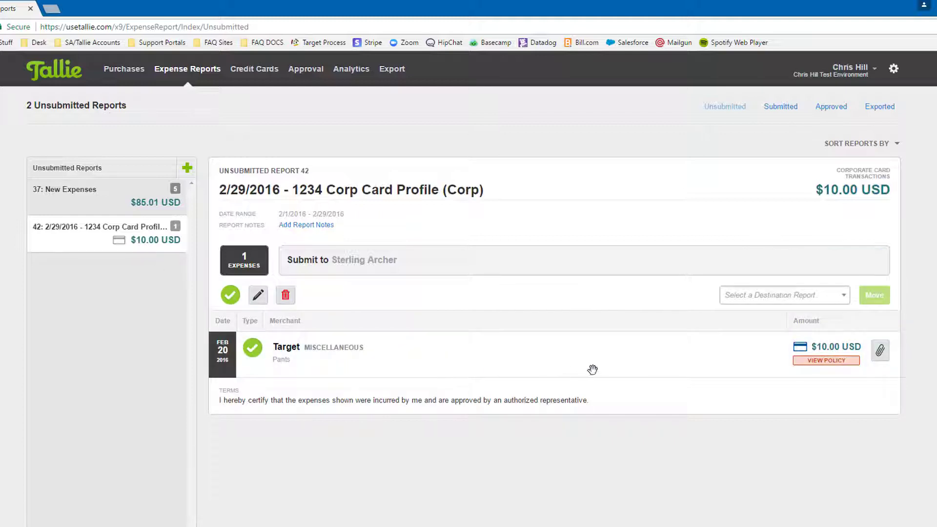
click(841, 301)
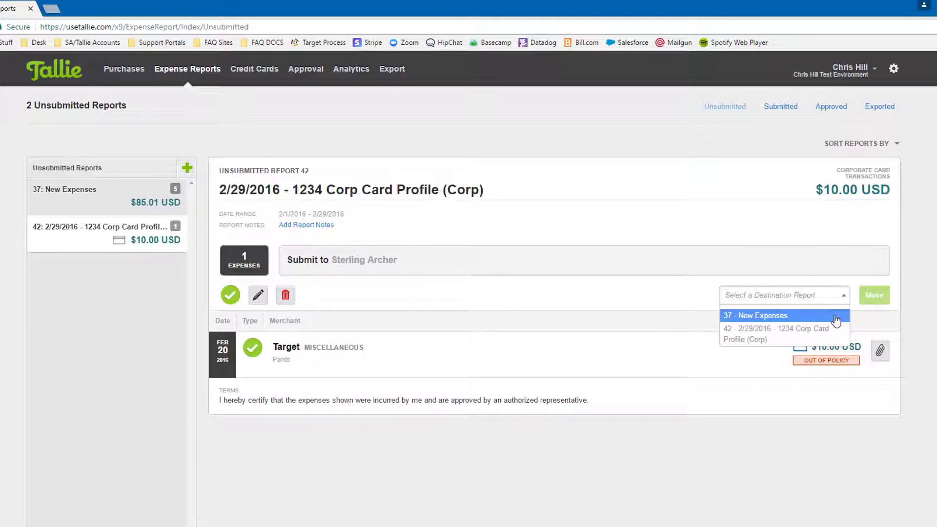
click(837, 316)
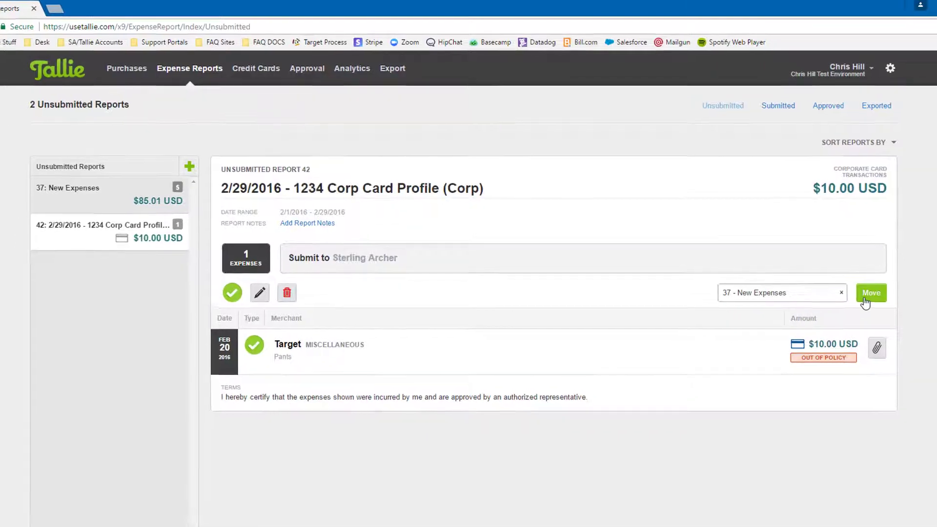
click(865, 299)
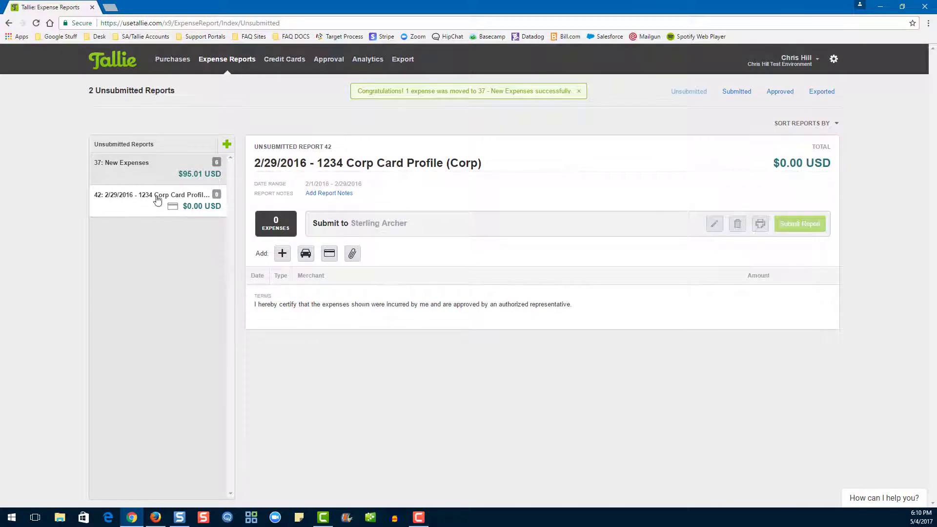
click(170, 174)
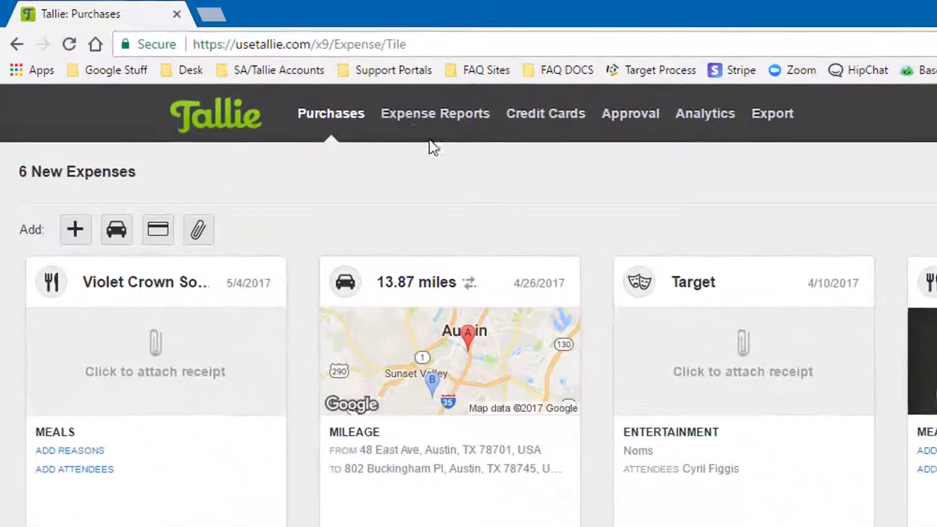
- Delete the empty New Expenses report and rename report 37 to 'Lunch with Mother'
click(412, 122)
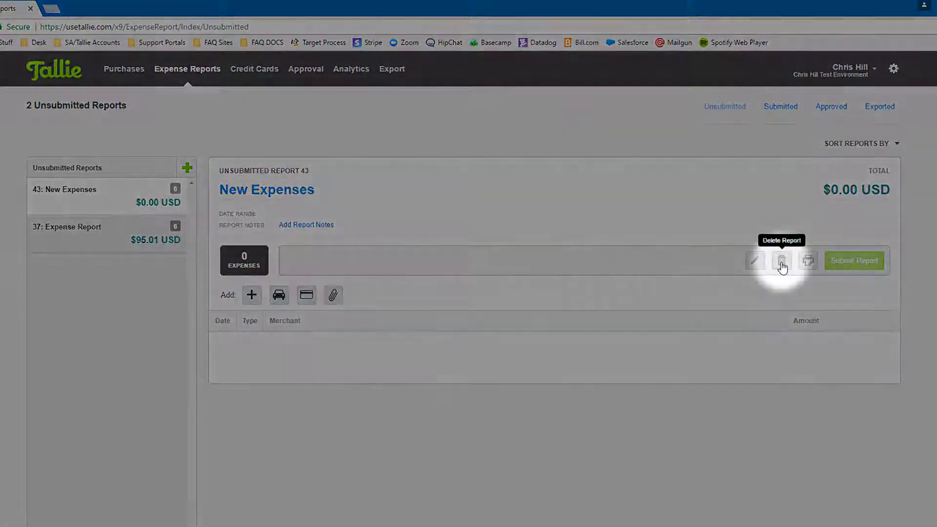
click(782, 264)
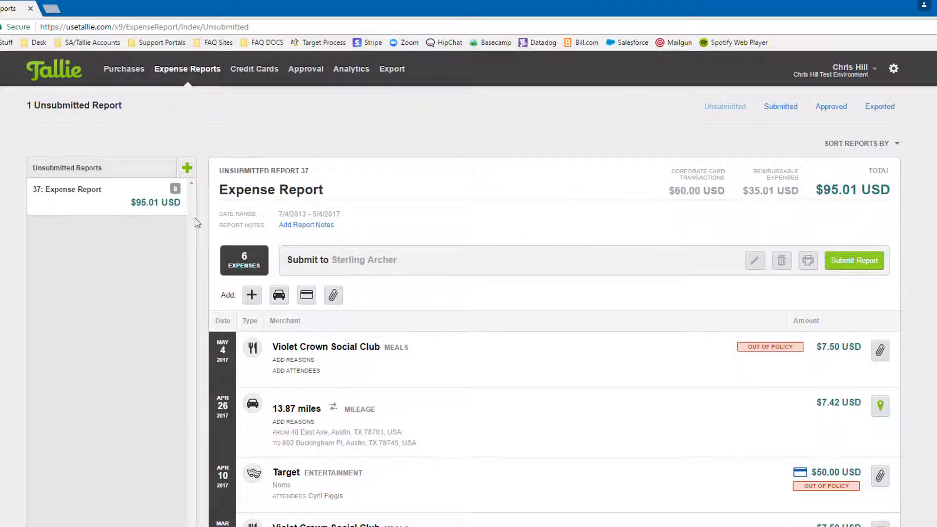
click(310, 194)
key(BackSpace)
key(BackSpace)
key(BackSpace)
key(BackSpace)
key(BackSpace)
key(BackSpace)
key(BackSpace)
key(BackSpace)
key(BackSpace)
key(BackSpace)
key(BackSpace)
key(BackSpace)
key(BackSpace)
key(BackSpace)
text(Date)
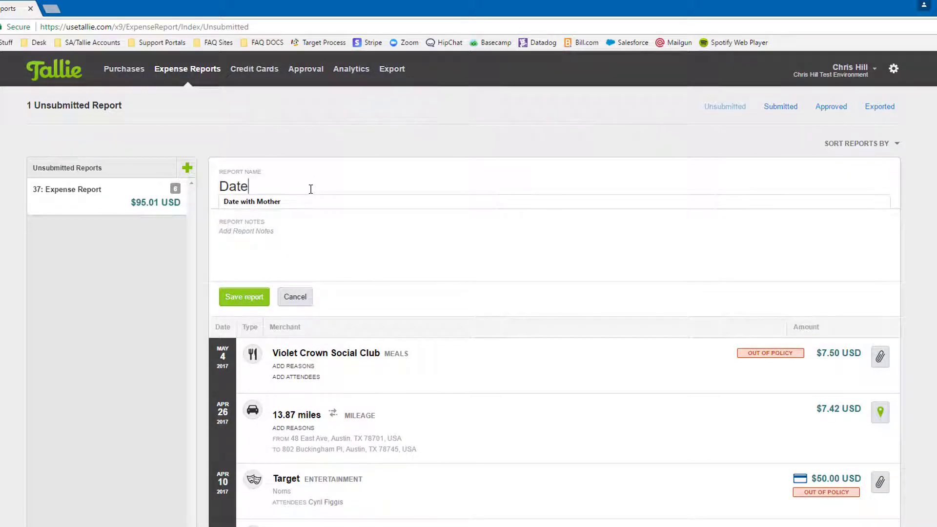
key(BackSpace)
key(BackSpace)
key(BackSpace)
key(BackSpace)
text(Lunch with Mother)
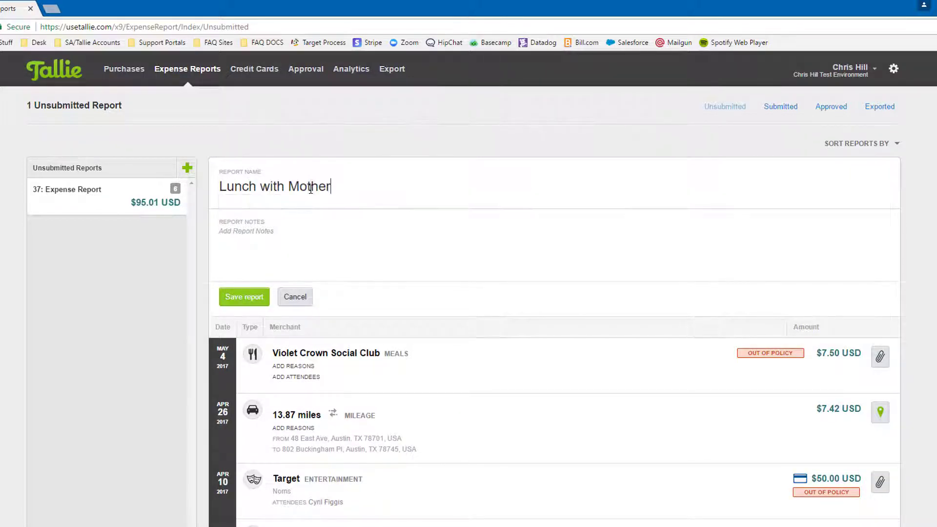
click(244, 302)
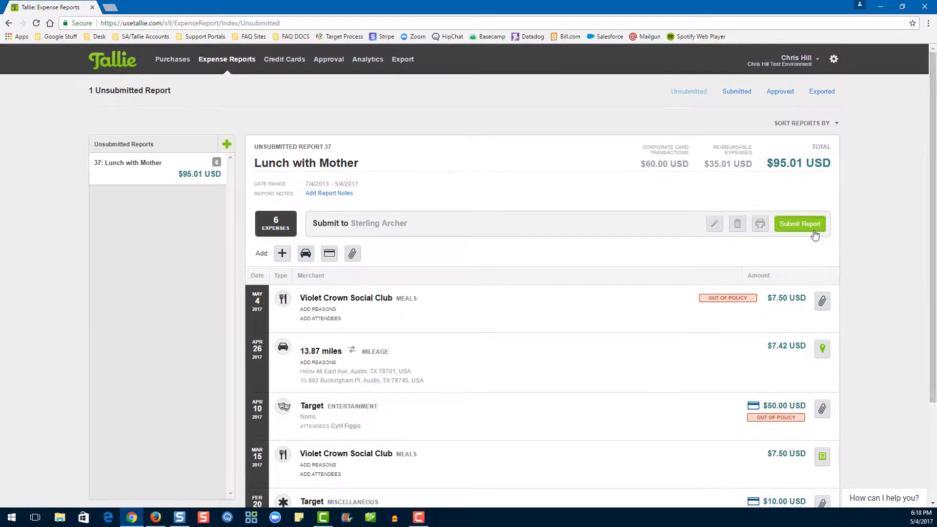
- Submit the Lunch with Mother report, unsubmit it from Submitted, then reopen it
click(870, 267)
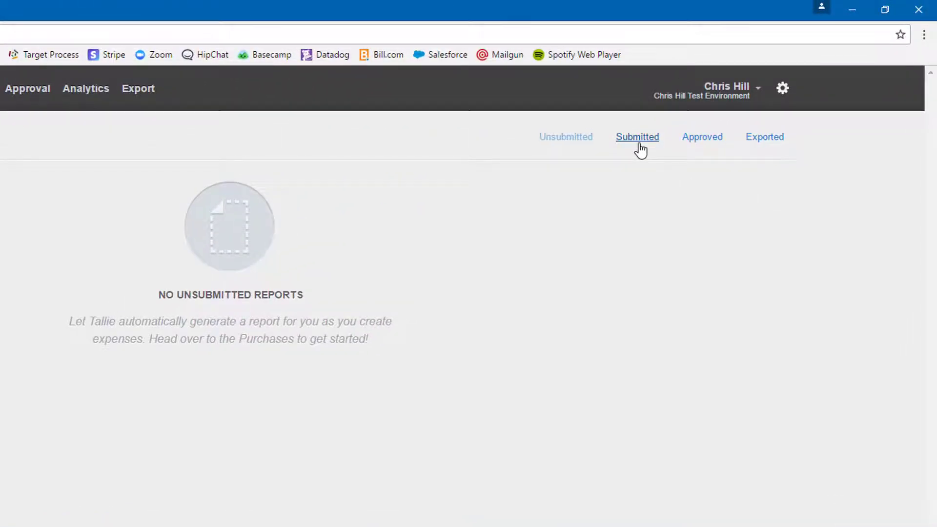
click(639, 138)
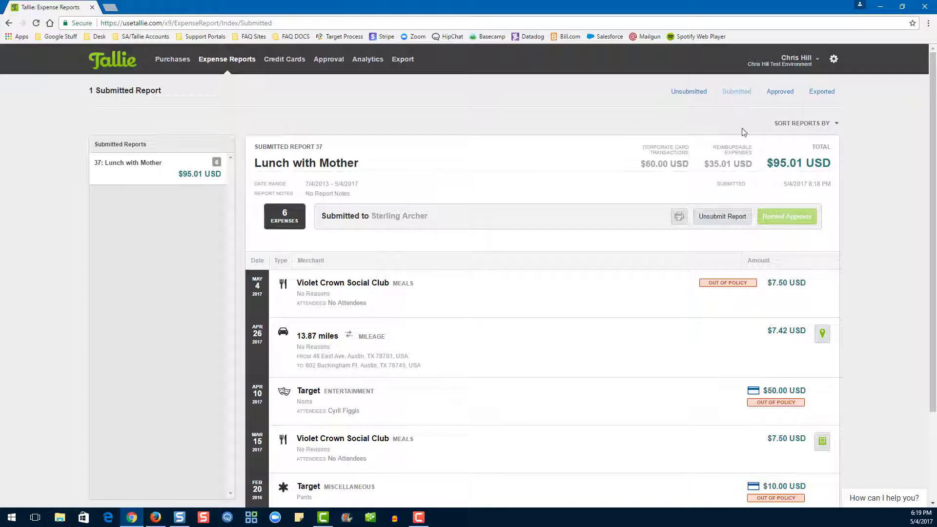
click(732, 217)
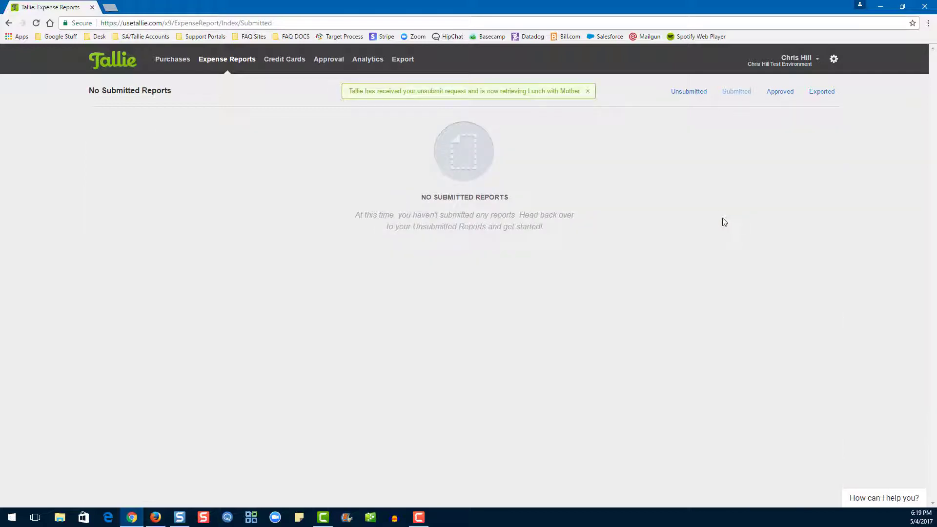
click(688, 95)
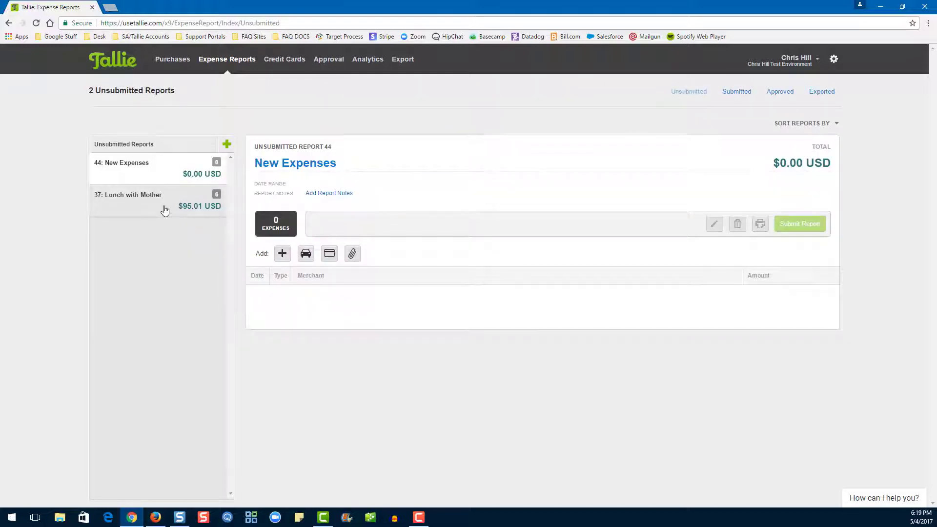
click(150, 211)
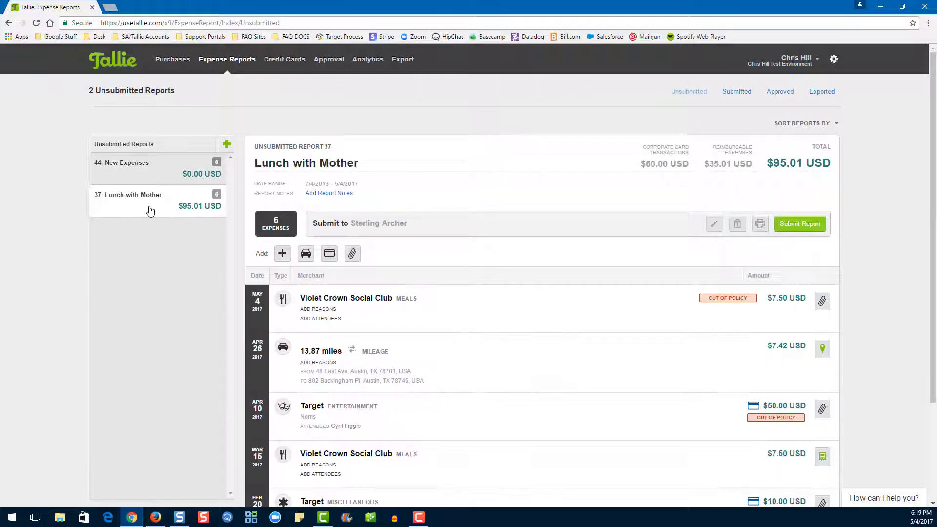